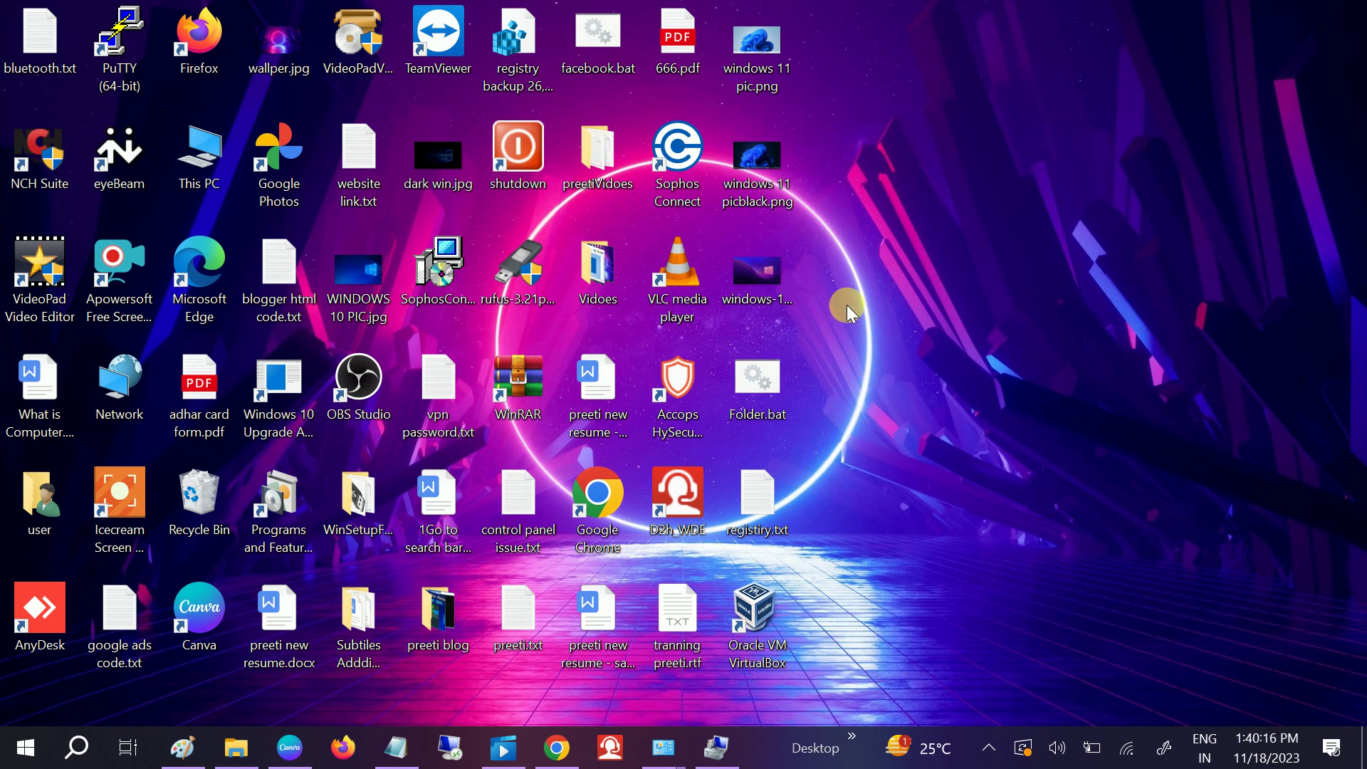
Open Display settings from the desktop and review the 150% scale and 1920 × 1080 resolution.
{"action": "right_click", "coordinate": [900, 118]}
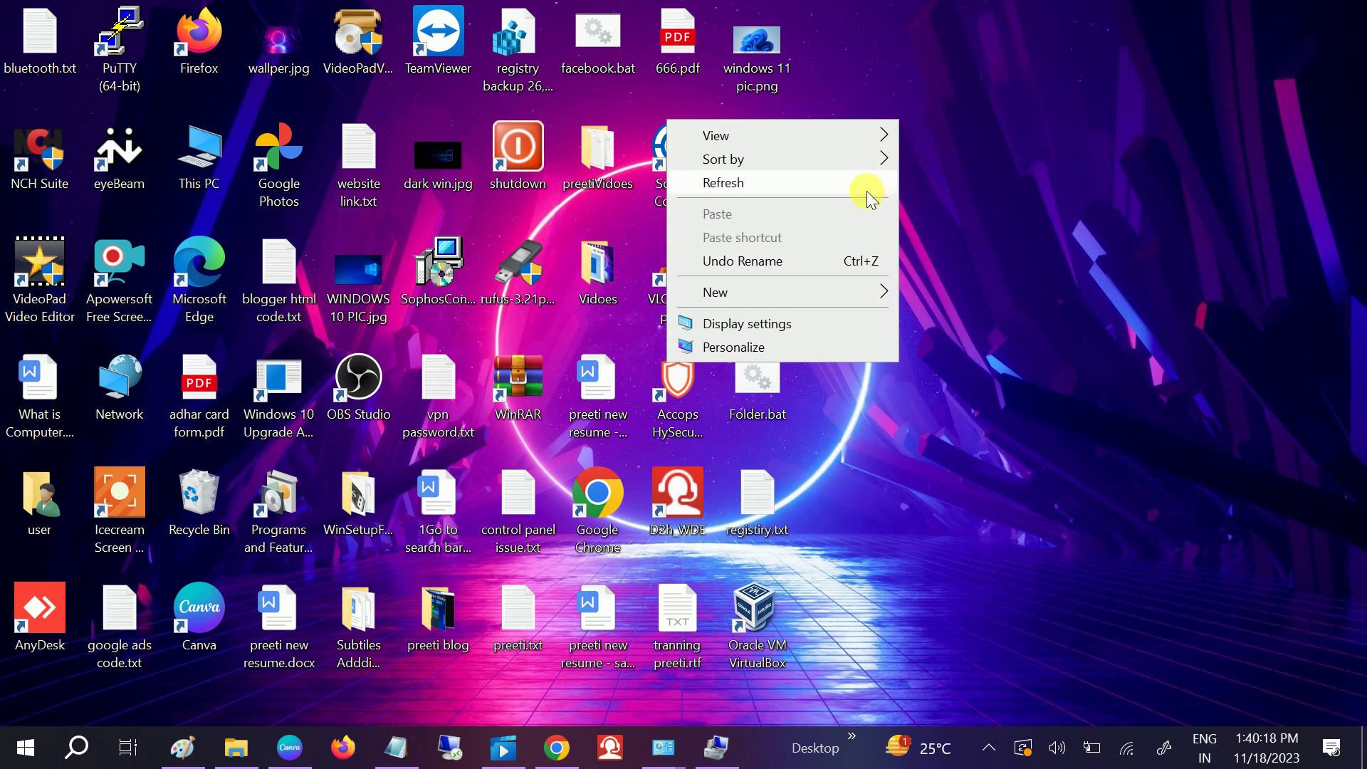
{"action": "left_click", "coordinate": [769, 322]}
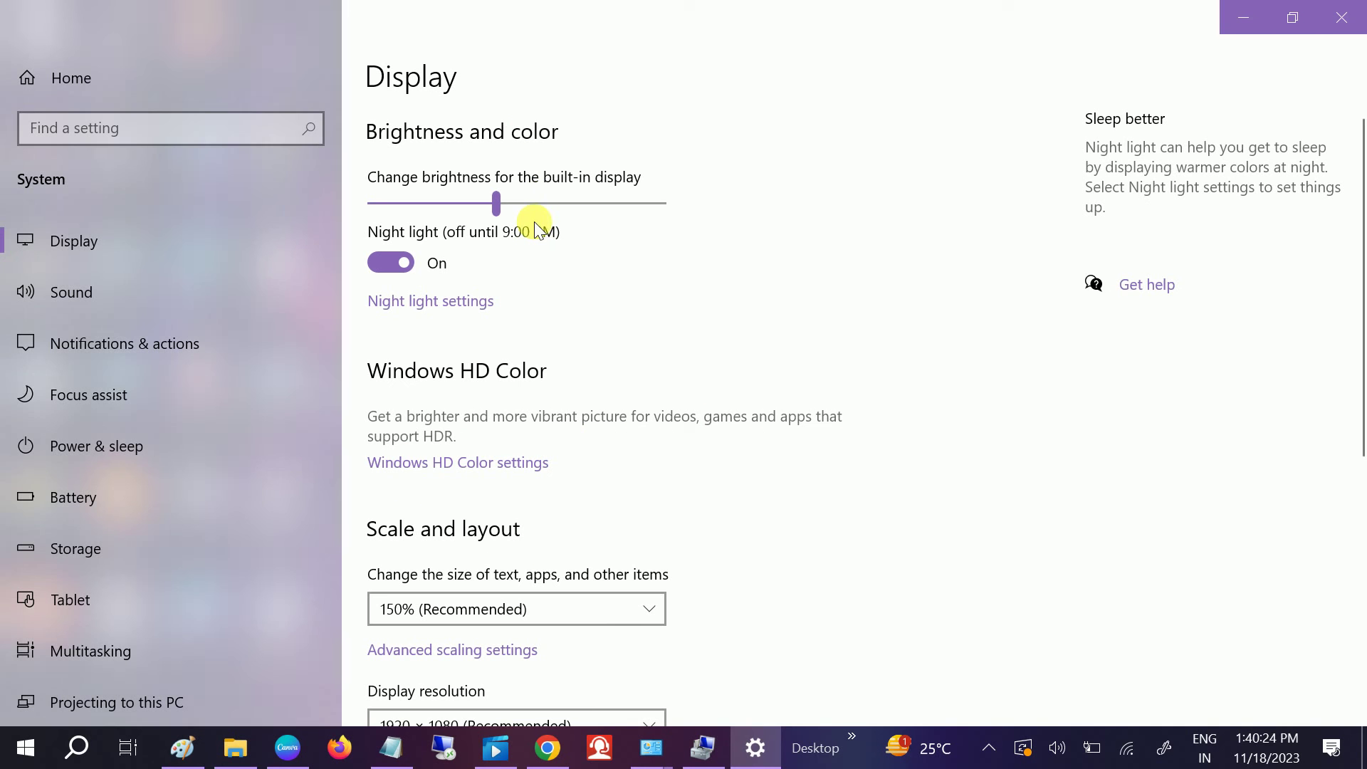
{"action": "scroll", "coordinate": [604, 344], "scroll_direction": "down", "scroll_amount": 5}
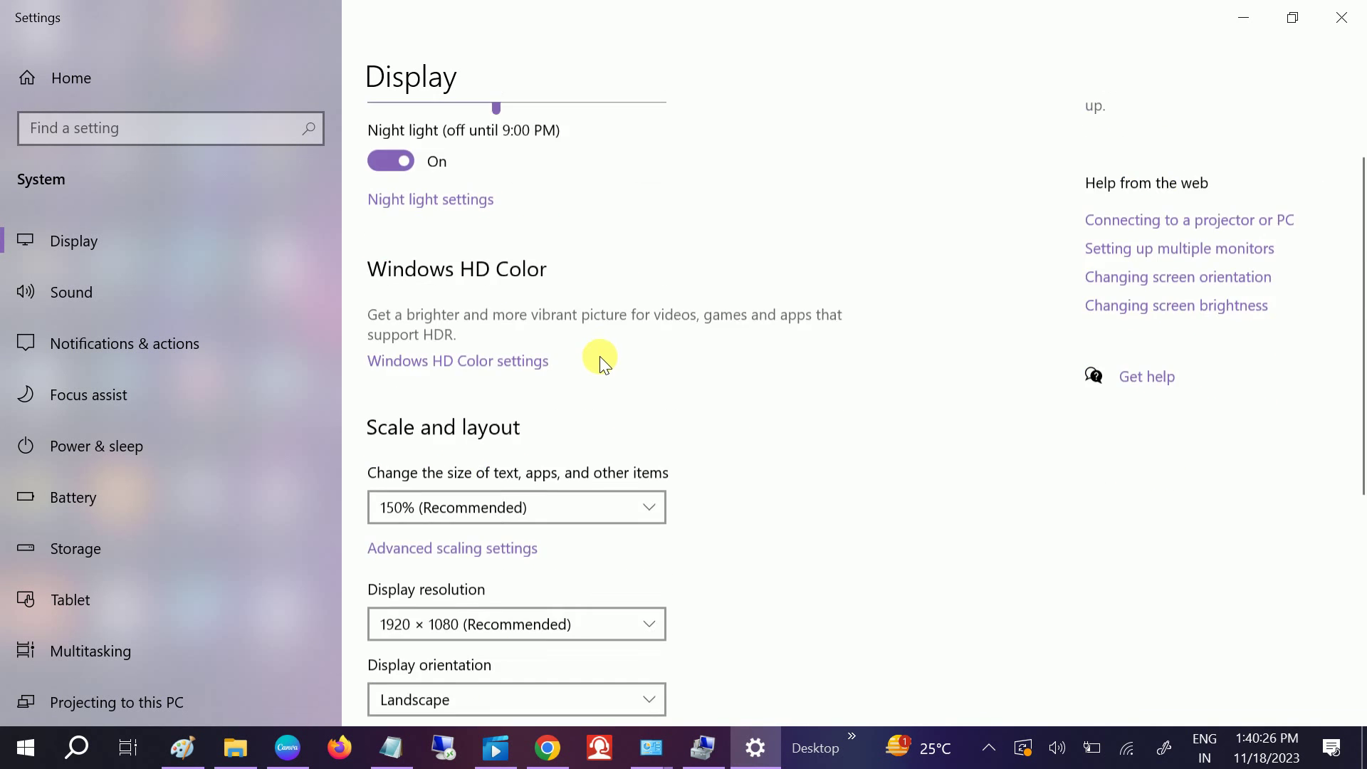
{"action": "scroll", "coordinate": [596, 442], "scroll_direction": "up", "scroll_amount": 4}
{"action": "scroll", "coordinate": [596, 443], "scroll_direction": "up", "scroll_amount": 2}
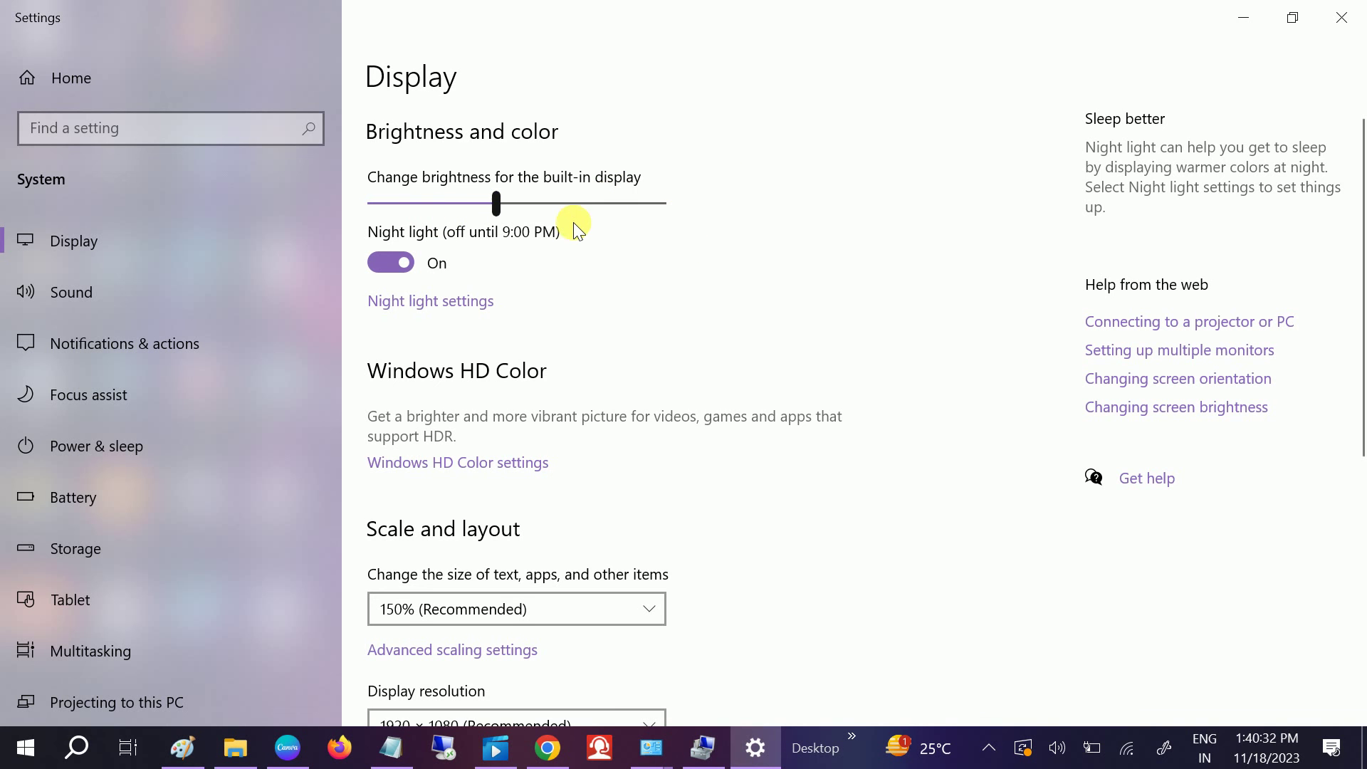
{"action": "scroll", "coordinate": [585, 178], "scroll_direction": "down", "scroll_amount": 3}
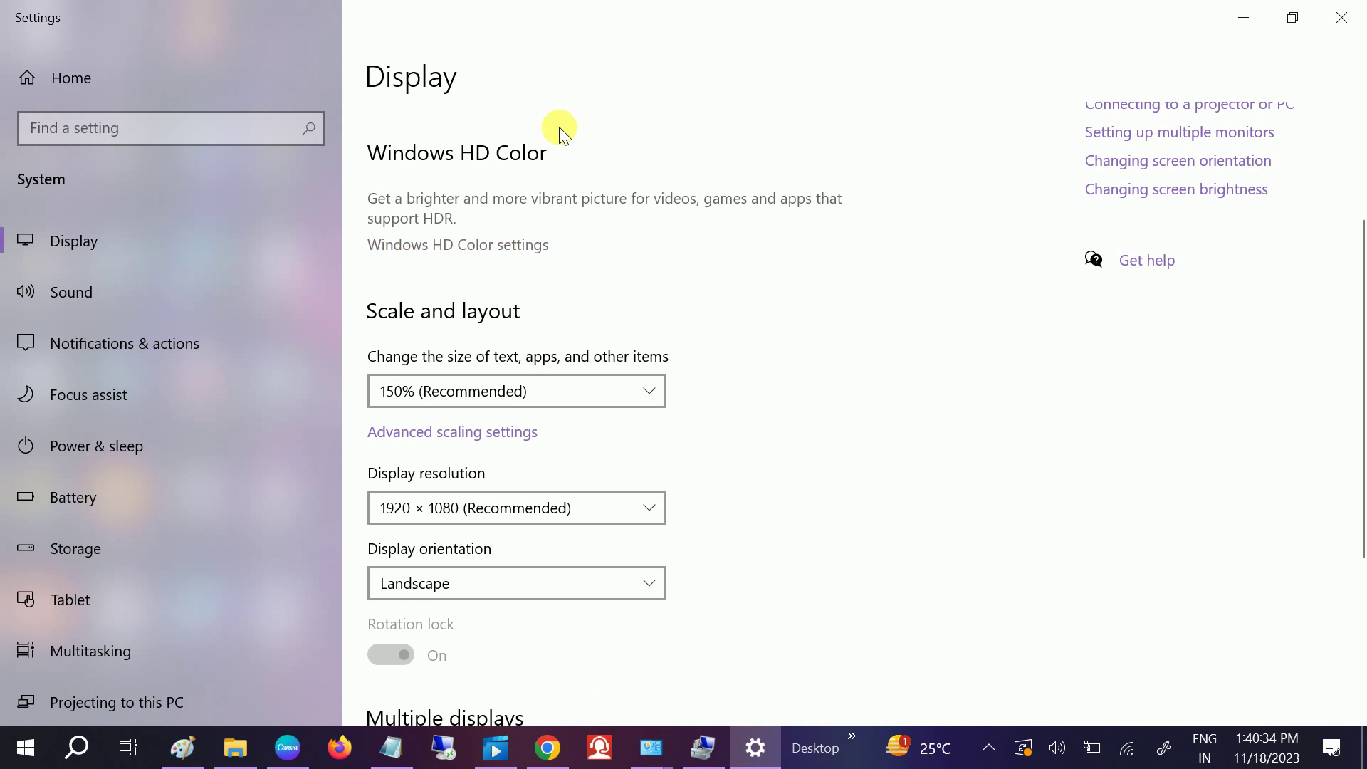
{"action": "scroll", "coordinate": [564, 178], "scroll_direction": "up", "scroll_amount": 3}
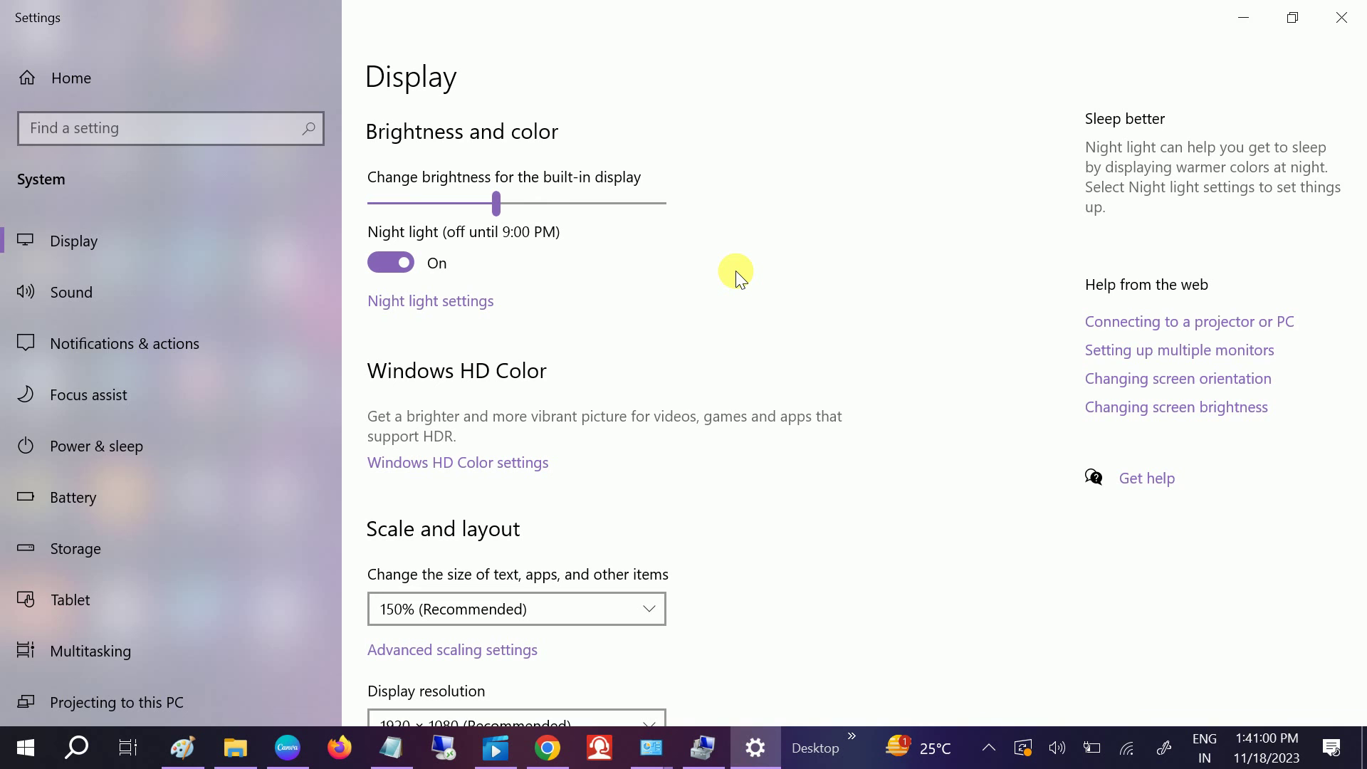
Switch the display projection mode to Extend.
{"action": "key", "text": "super+p"}
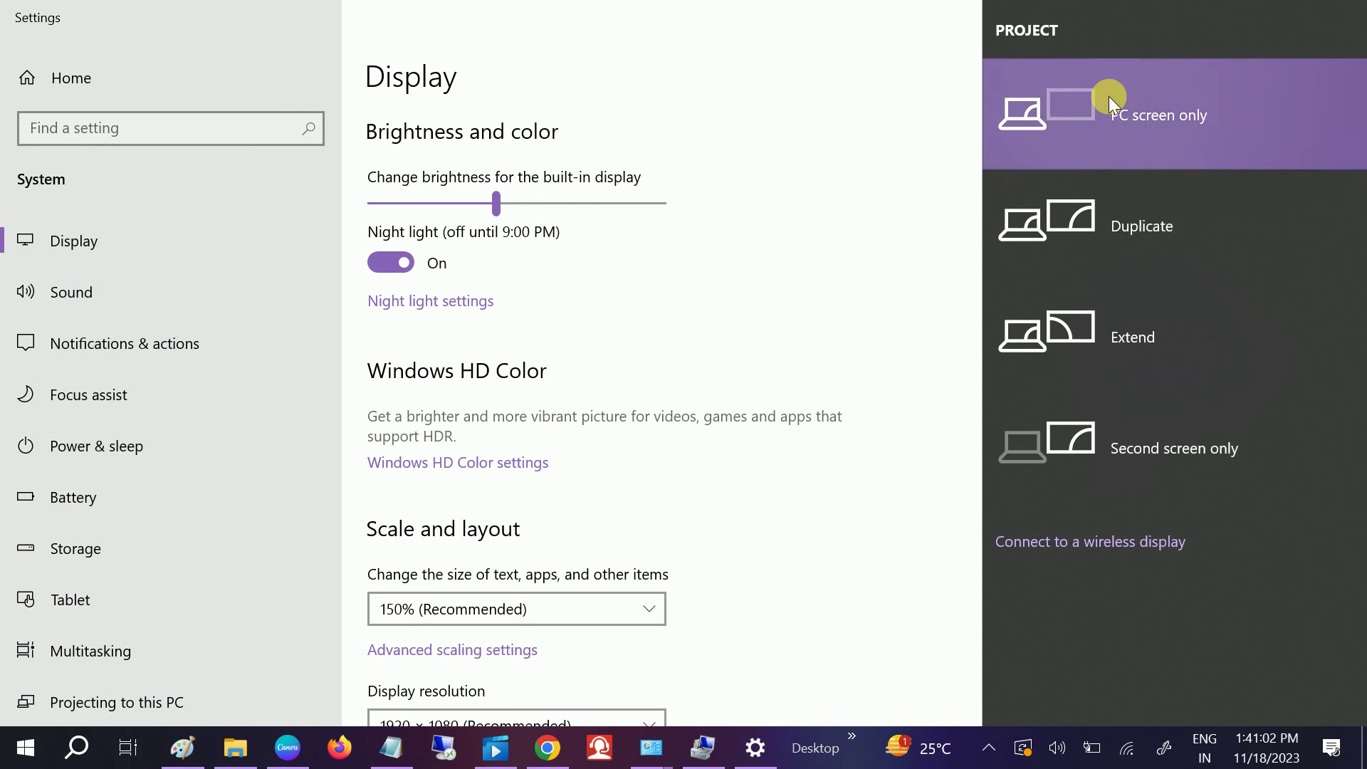
{"action": "key", "text": "Down"}
{"action": "key", "text": "Down"}
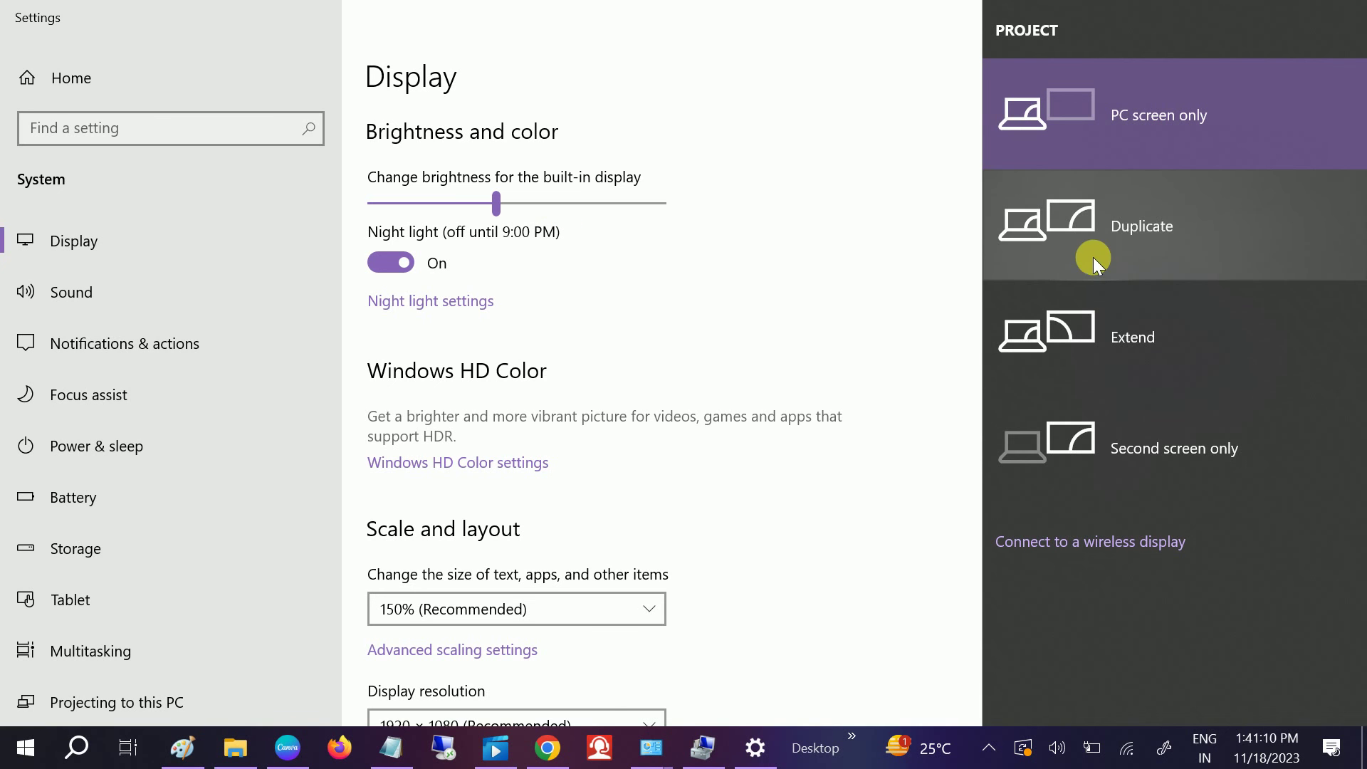
{"action": "left_click", "coordinate": [1123, 340]}
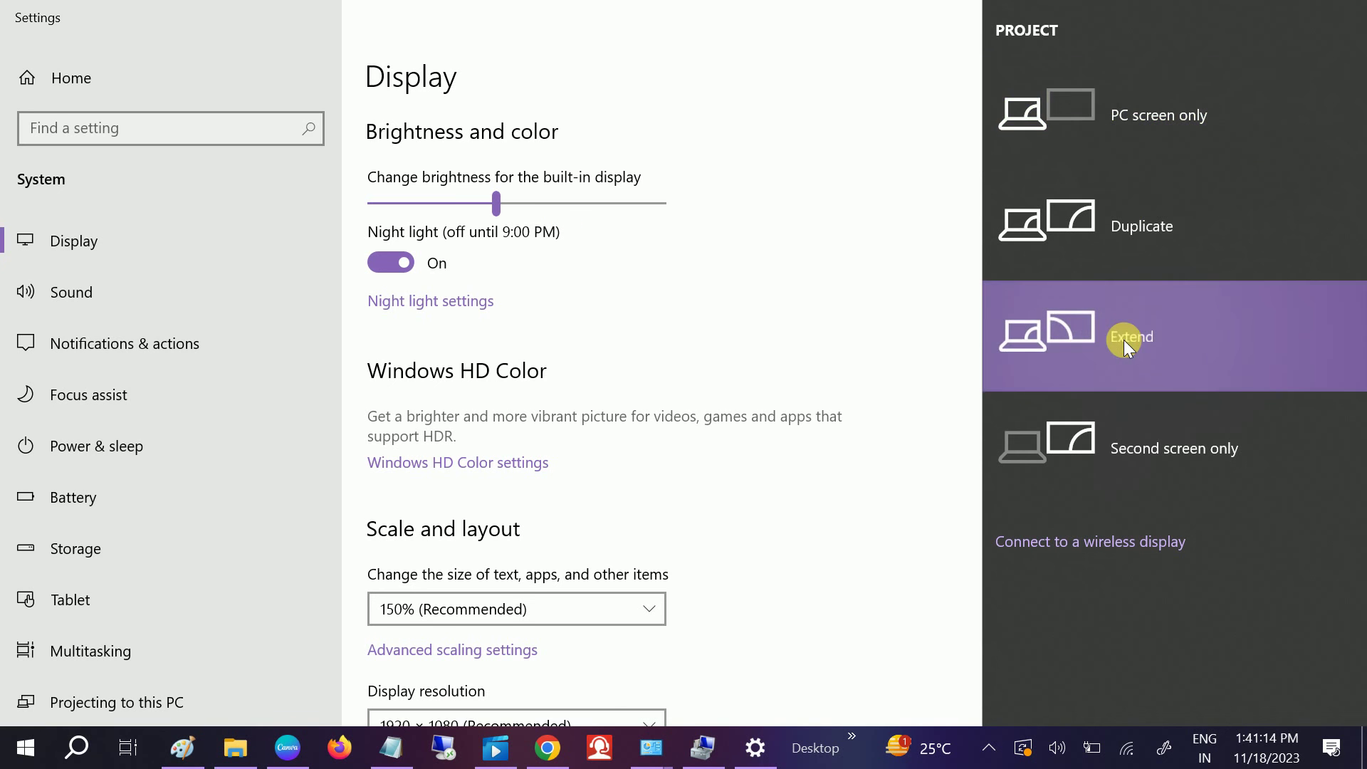
{"action": "left_click", "coordinate": [900, 271]}
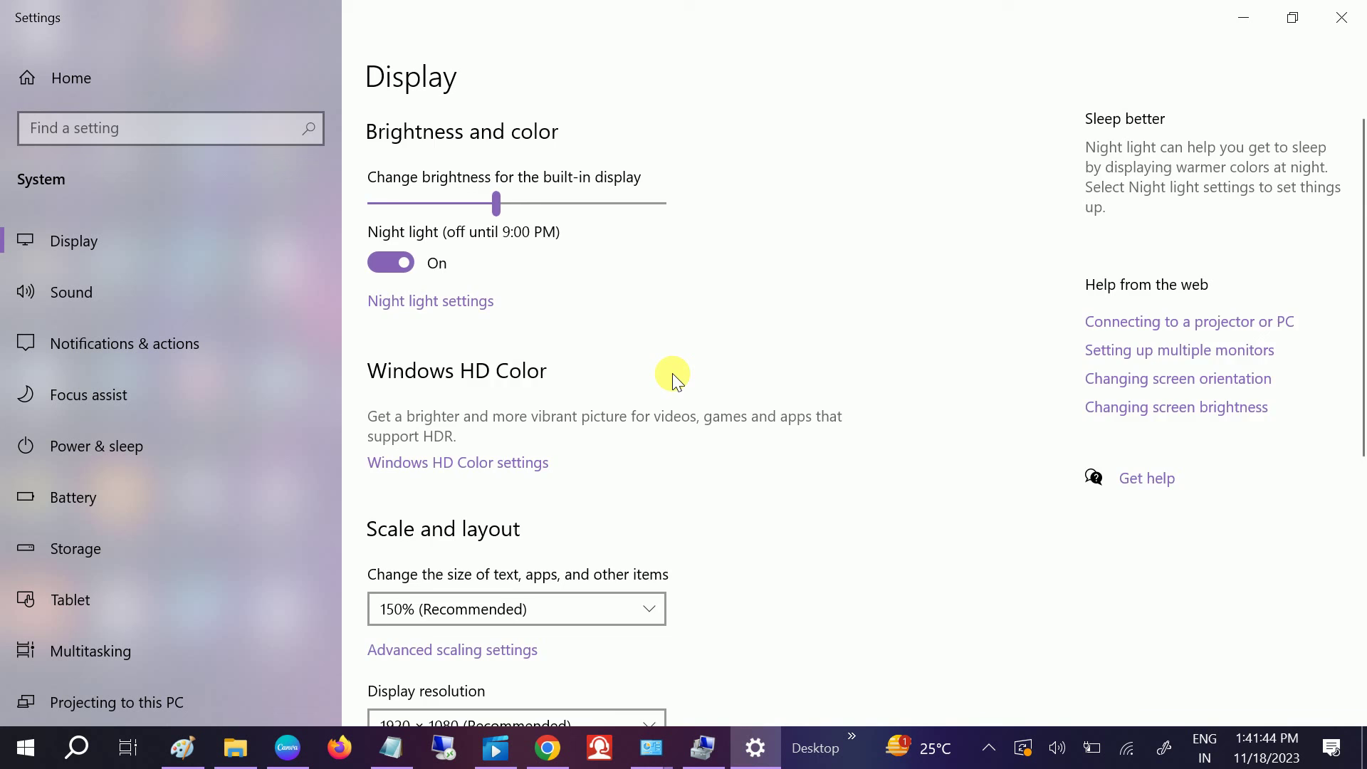
Look over the Display page again and close Settings.
{"action": "scroll", "coordinate": [672, 373], "scroll_direction": "down", "scroll_amount": 3}
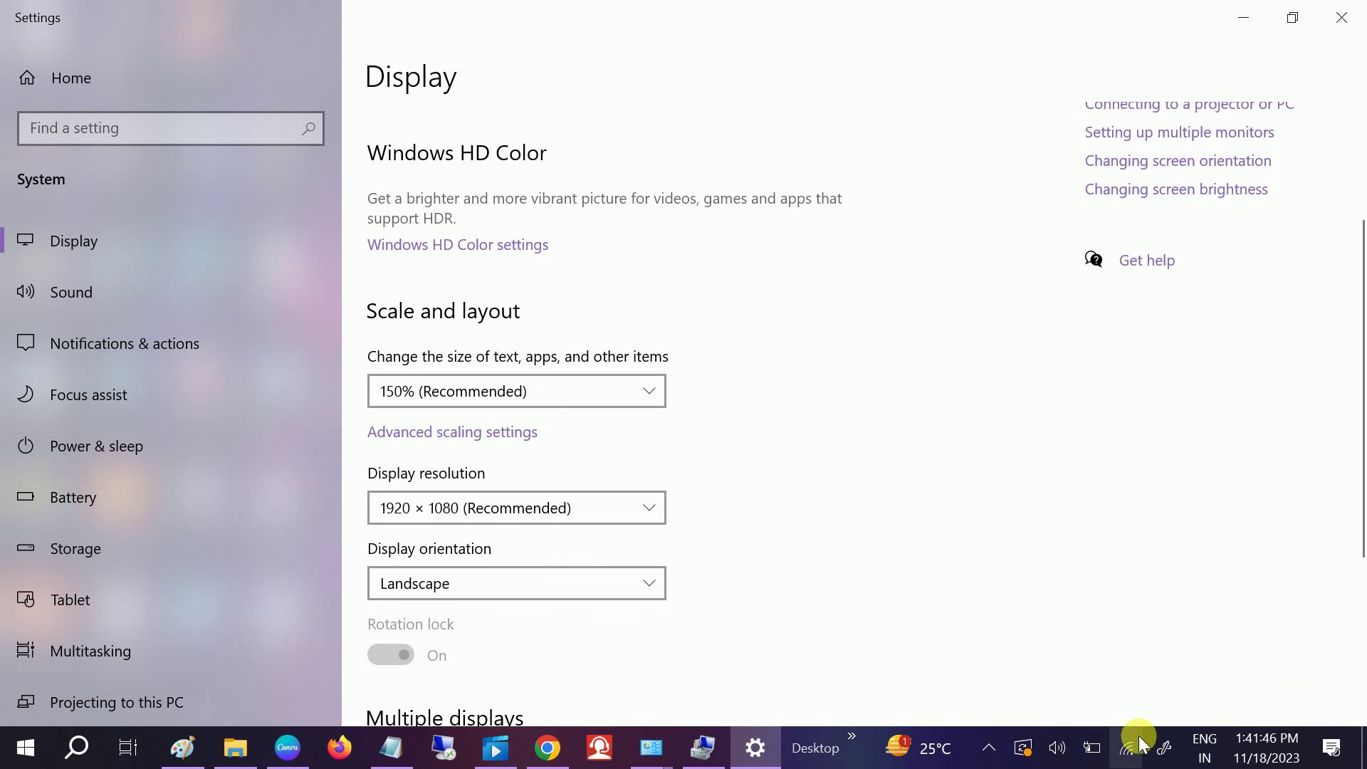
{"action": "scroll", "coordinate": [547, 398], "scroll_direction": "up", "scroll_amount": 3}
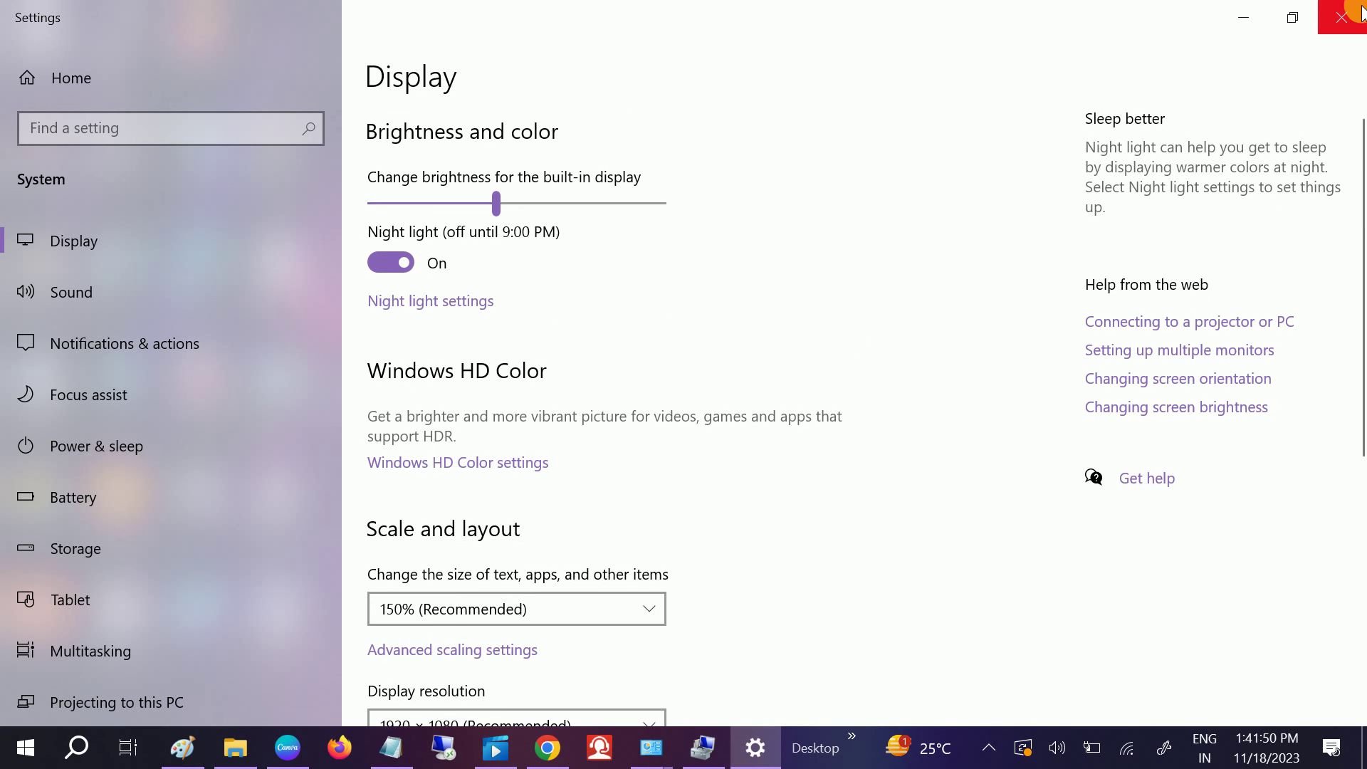
{"action": "left_click", "coordinate": [1341, 17]}
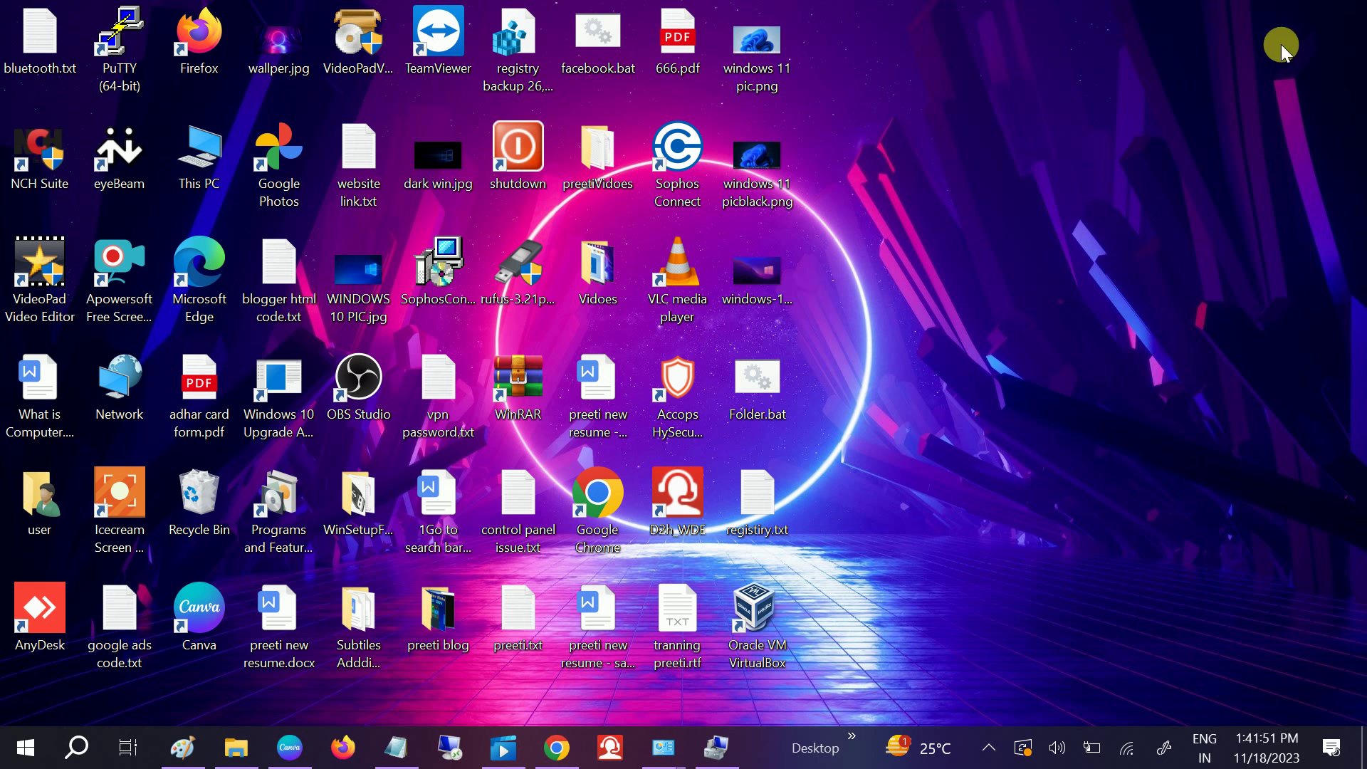
Find Device Manager through Windows search with 'devi' and open it.
{"action": "left_click", "coordinate": [76, 753]}
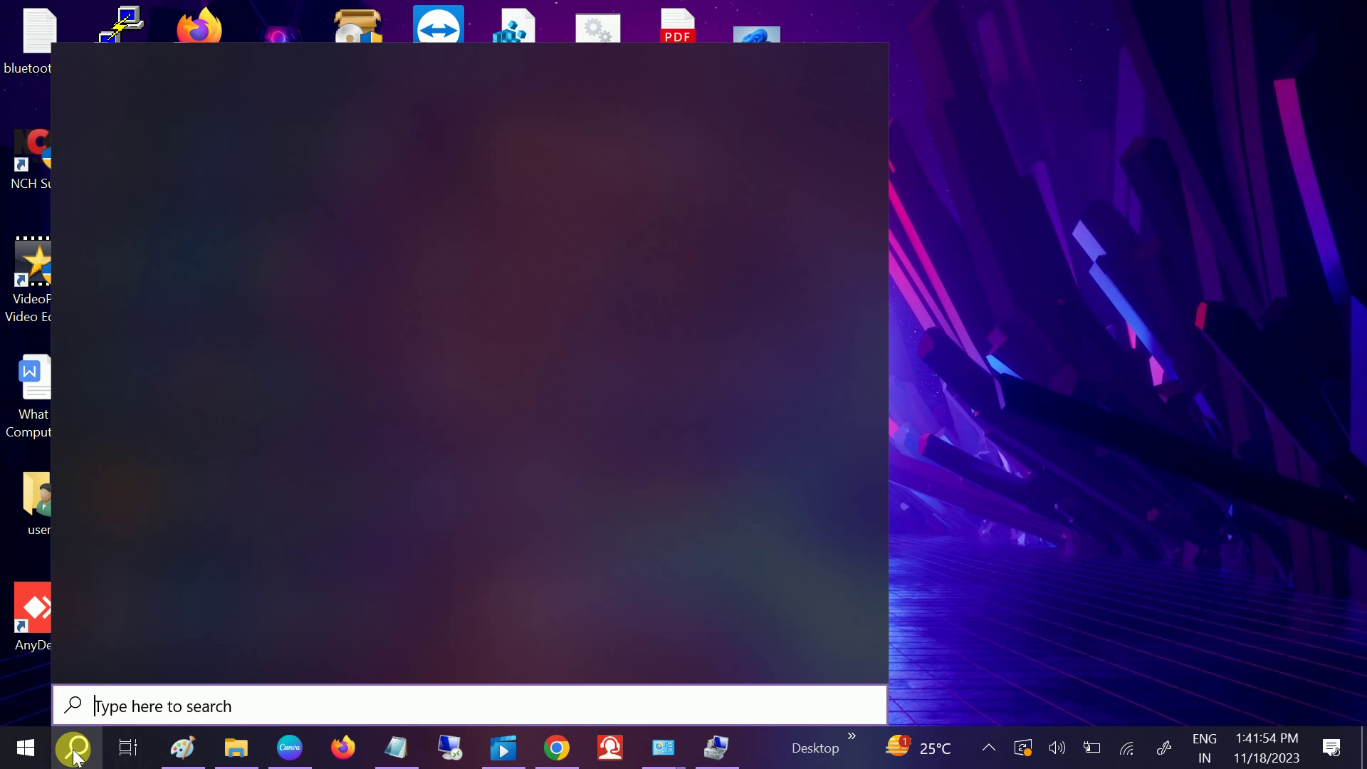
{"action": "type", "text": "devi"}
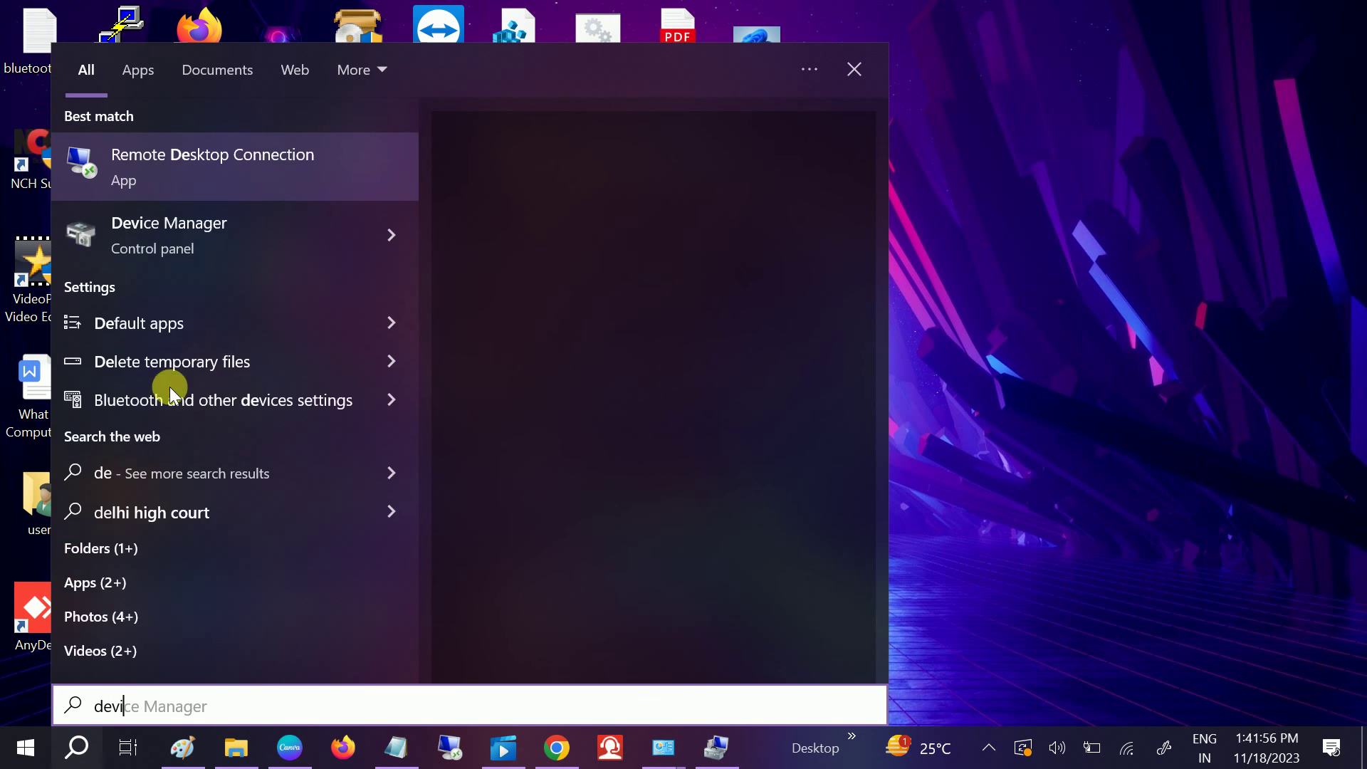
{"action": "left_click", "coordinate": [220, 173]}
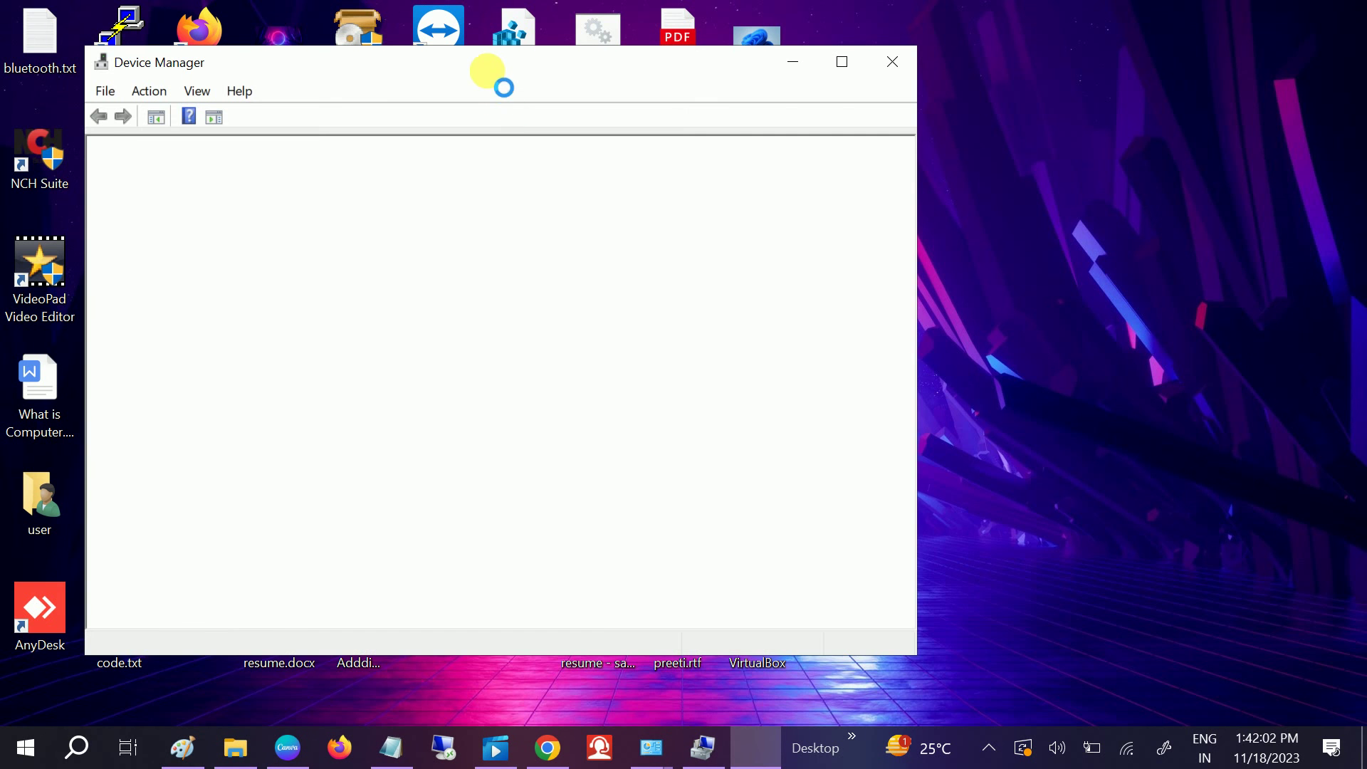
{"action": "left_click_drag", "start_coordinate": [493, 70], "coordinate": [832, 88]}
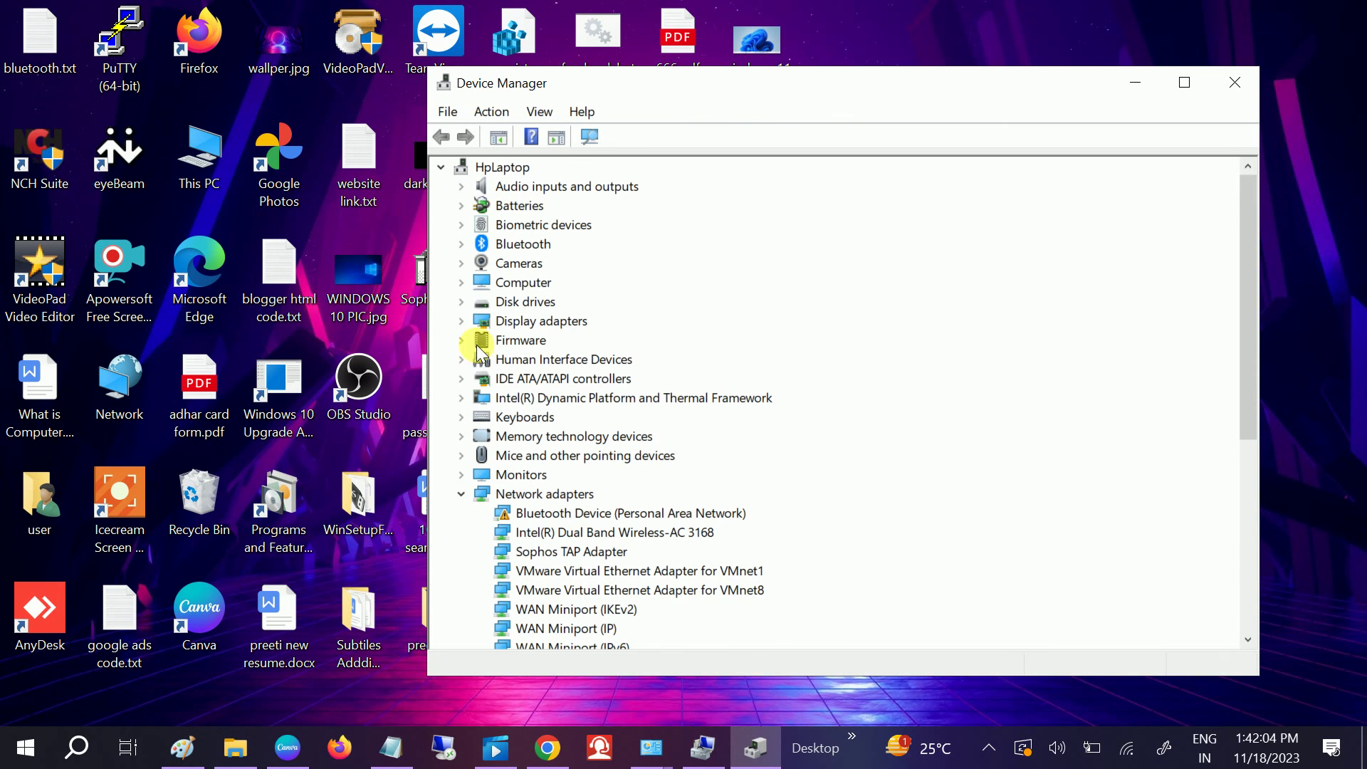
Auto-search for a newer Intel(R) HD Graphics 620 driver; the best one is already installed.
{"action": "left_click", "coordinate": [463, 320]}
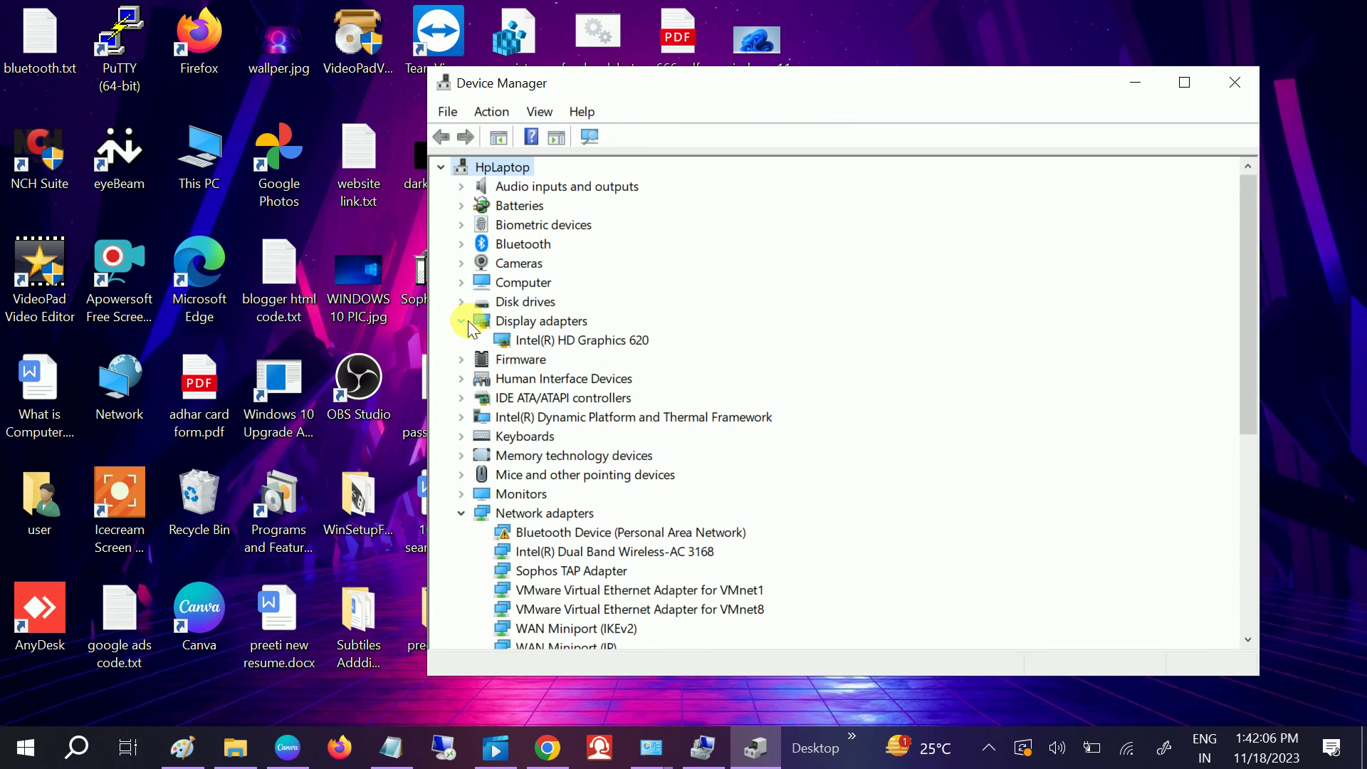
{"action": "left_click", "coordinate": [567, 342]}
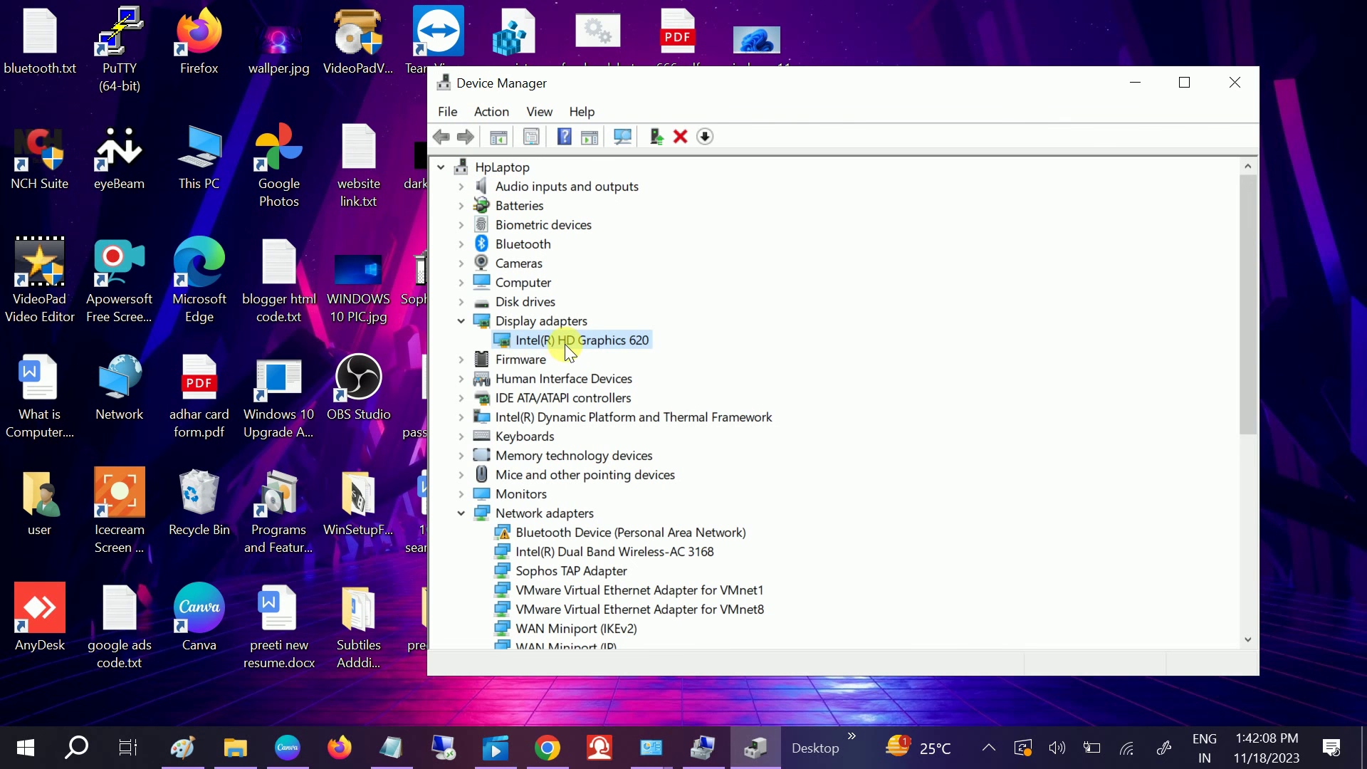
{"action": "right_click", "coordinate": [568, 344]}
{"action": "left_click", "coordinate": [630, 356]}
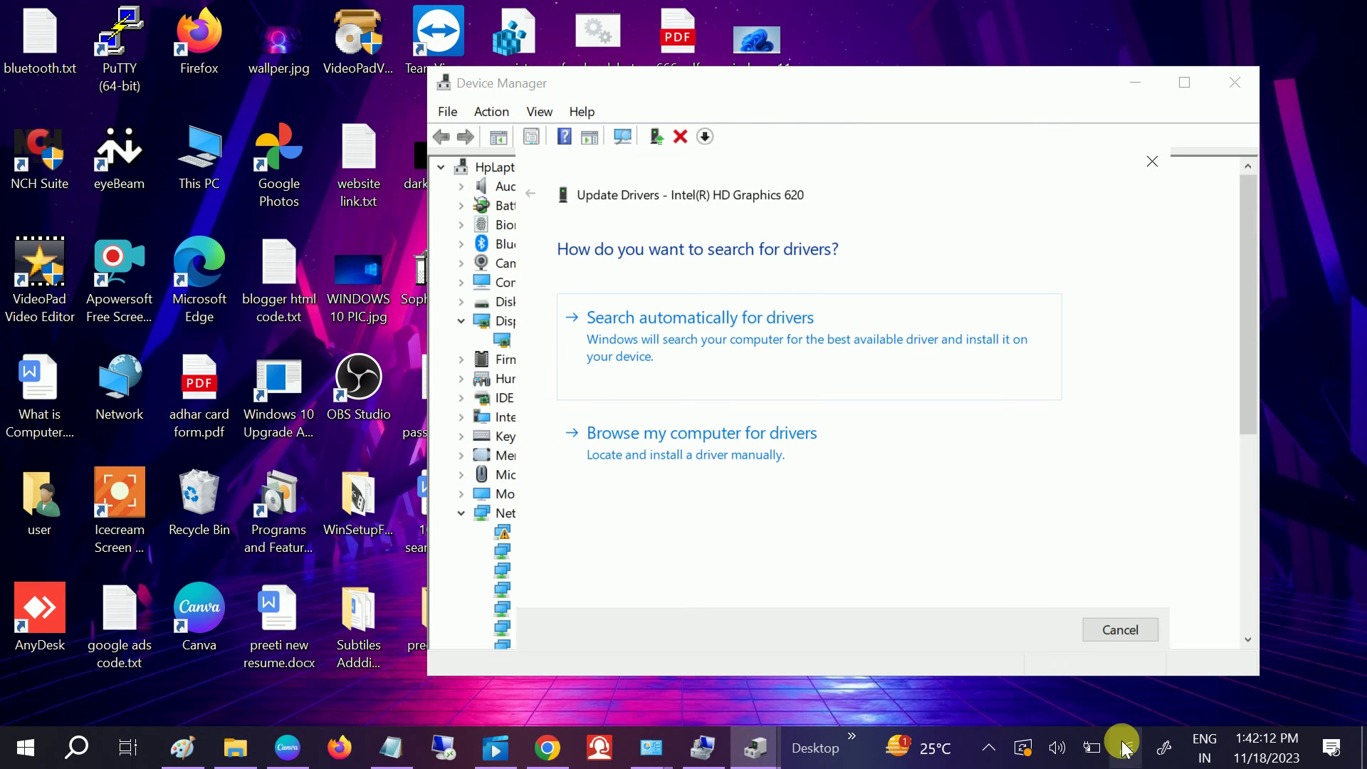
{"action": "left_click", "coordinate": [749, 358]}
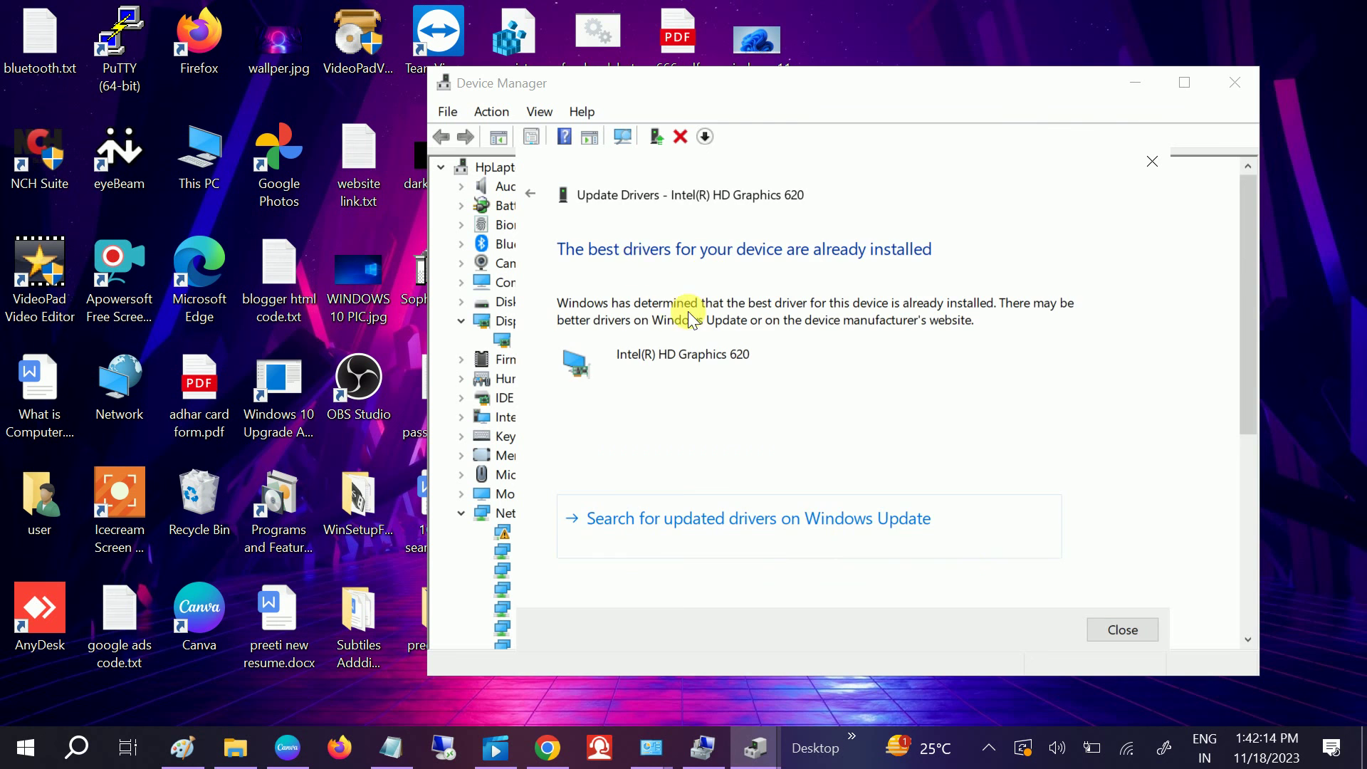
{"action": "left_click", "coordinate": [1121, 630]}
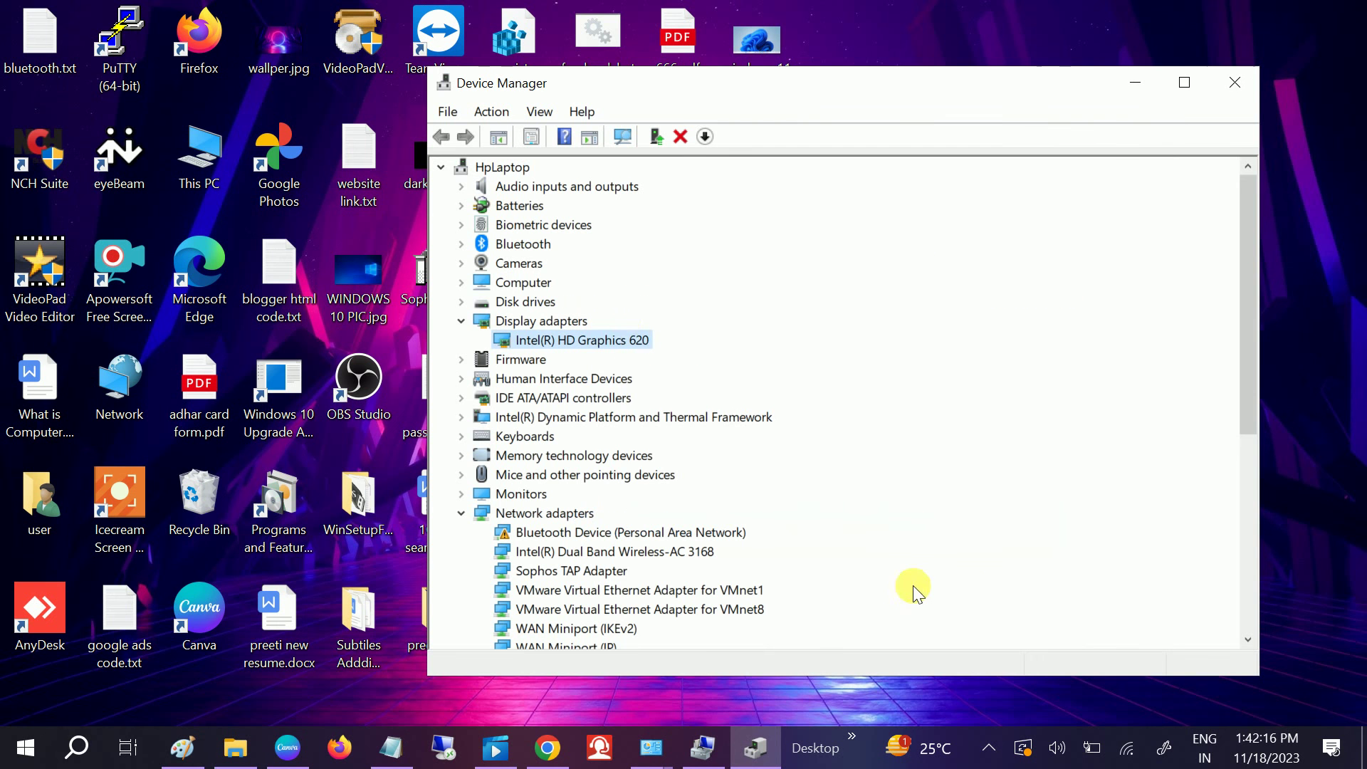
{"action": "right_click", "coordinate": [617, 334]}
Install Intel(R) HD Graphics 620 from the on-computer driver list and dismiss the success message.
{"action": "left_click", "coordinate": [672, 354]}
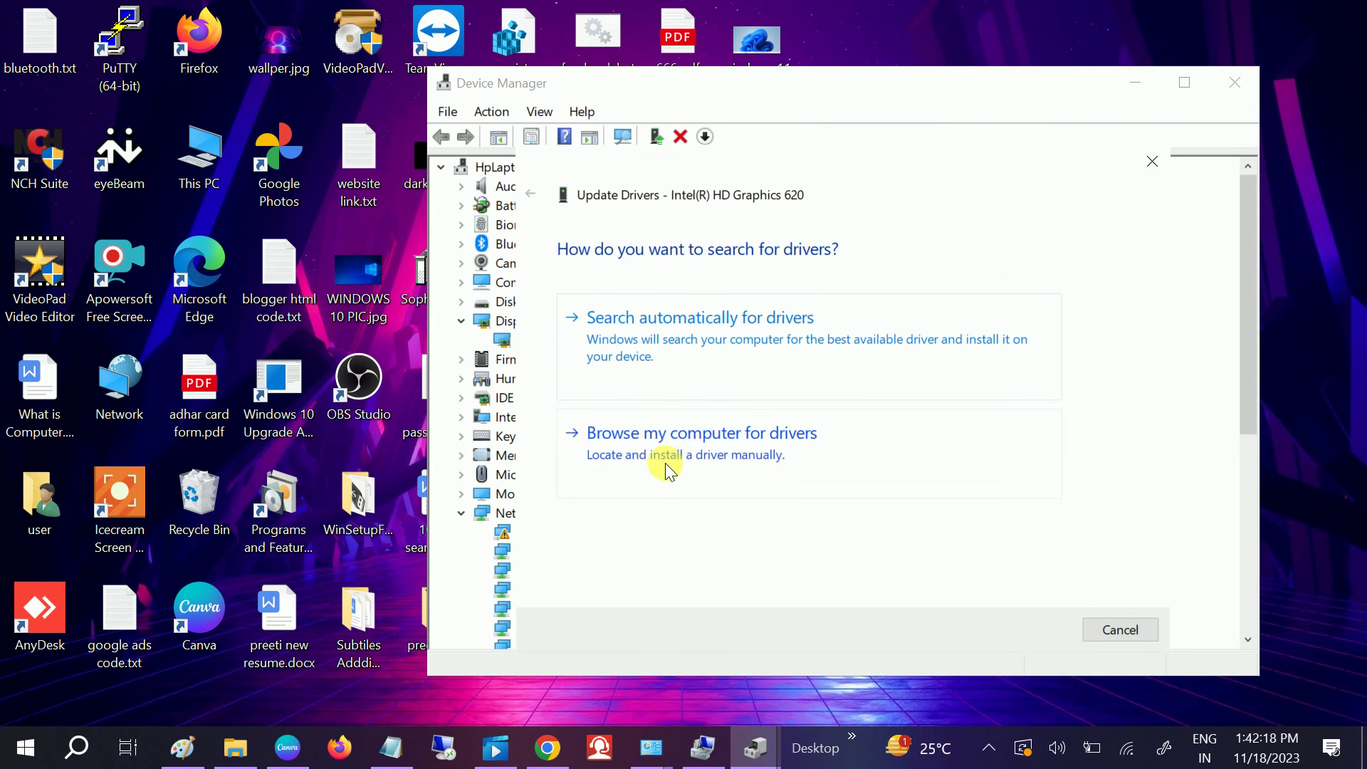
{"action": "left_click", "coordinate": [671, 444]}
{"action": "left_click", "coordinate": [698, 484]}
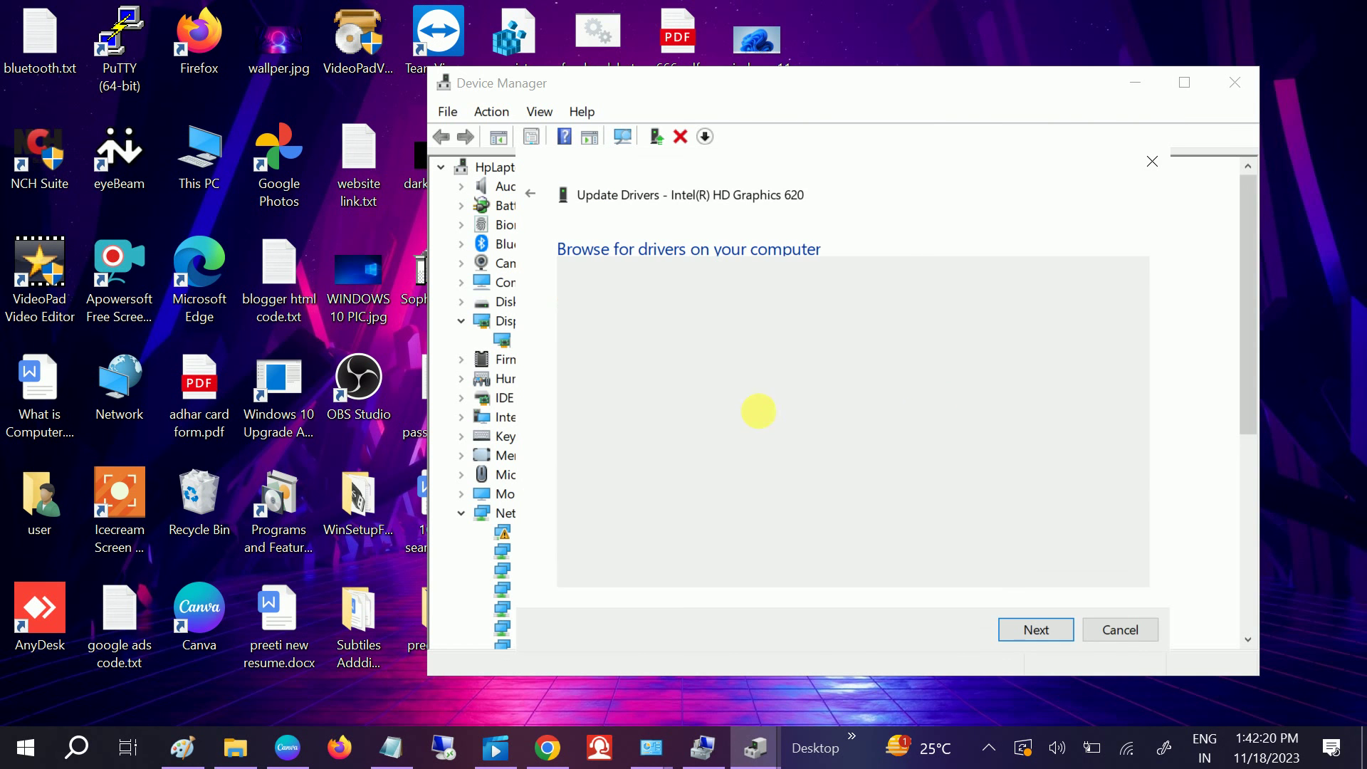
{"action": "left_click", "coordinate": [645, 435]}
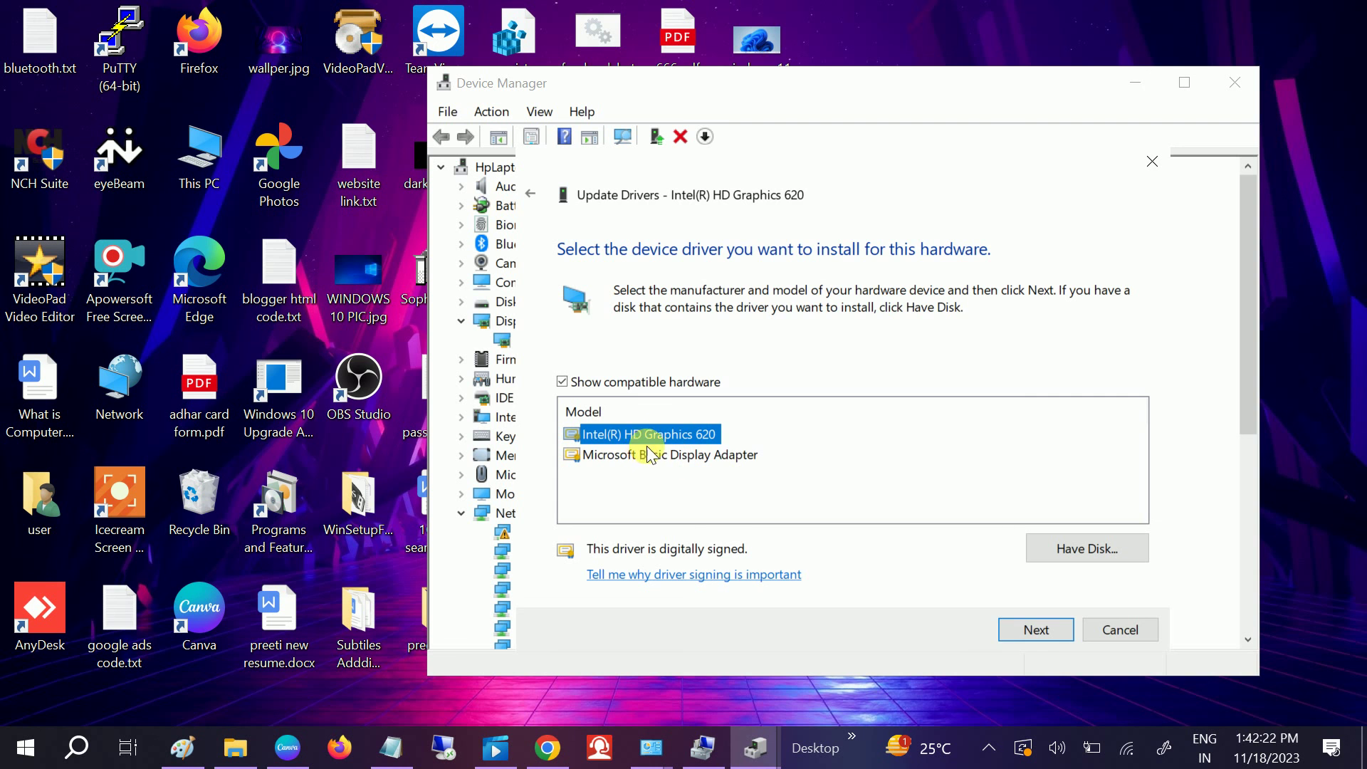
{"action": "left_click", "coordinate": [1041, 631]}
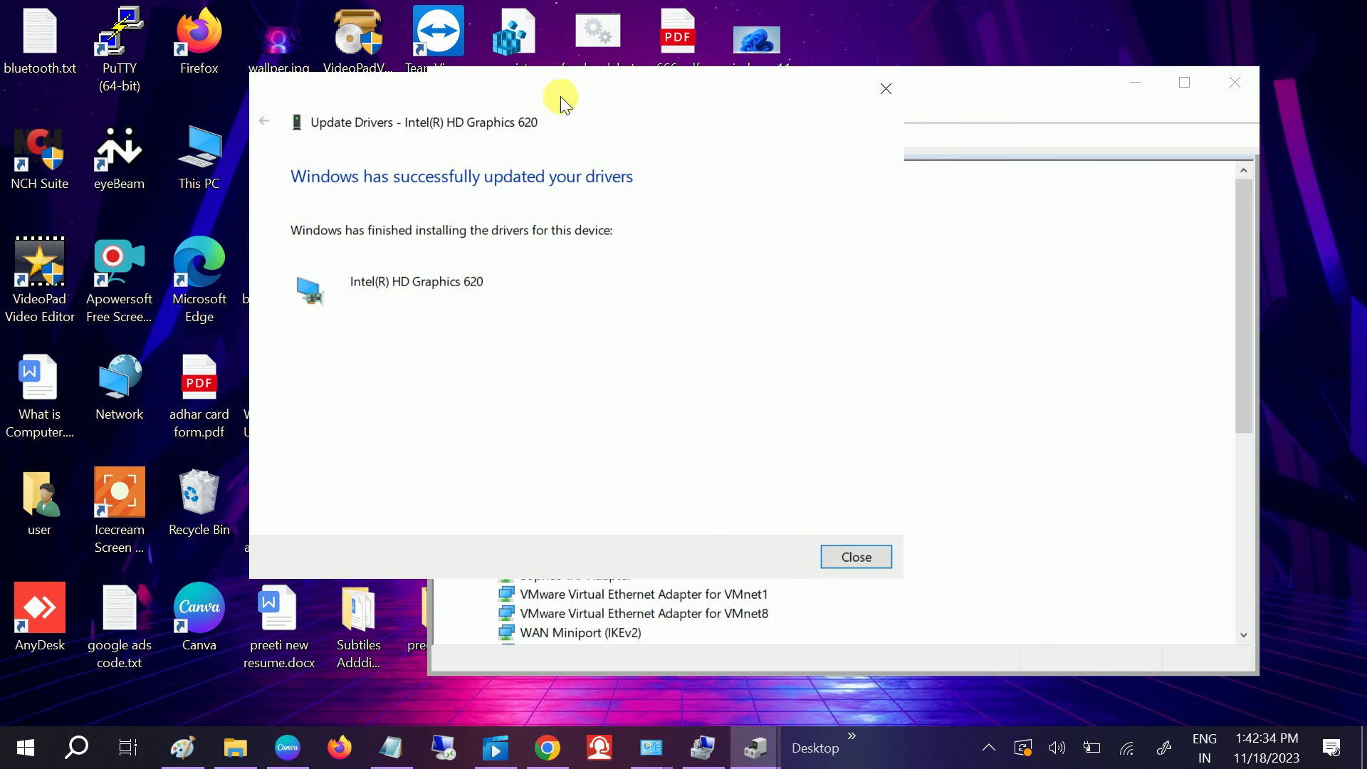
{"action": "left_click", "coordinate": [851, 557]}
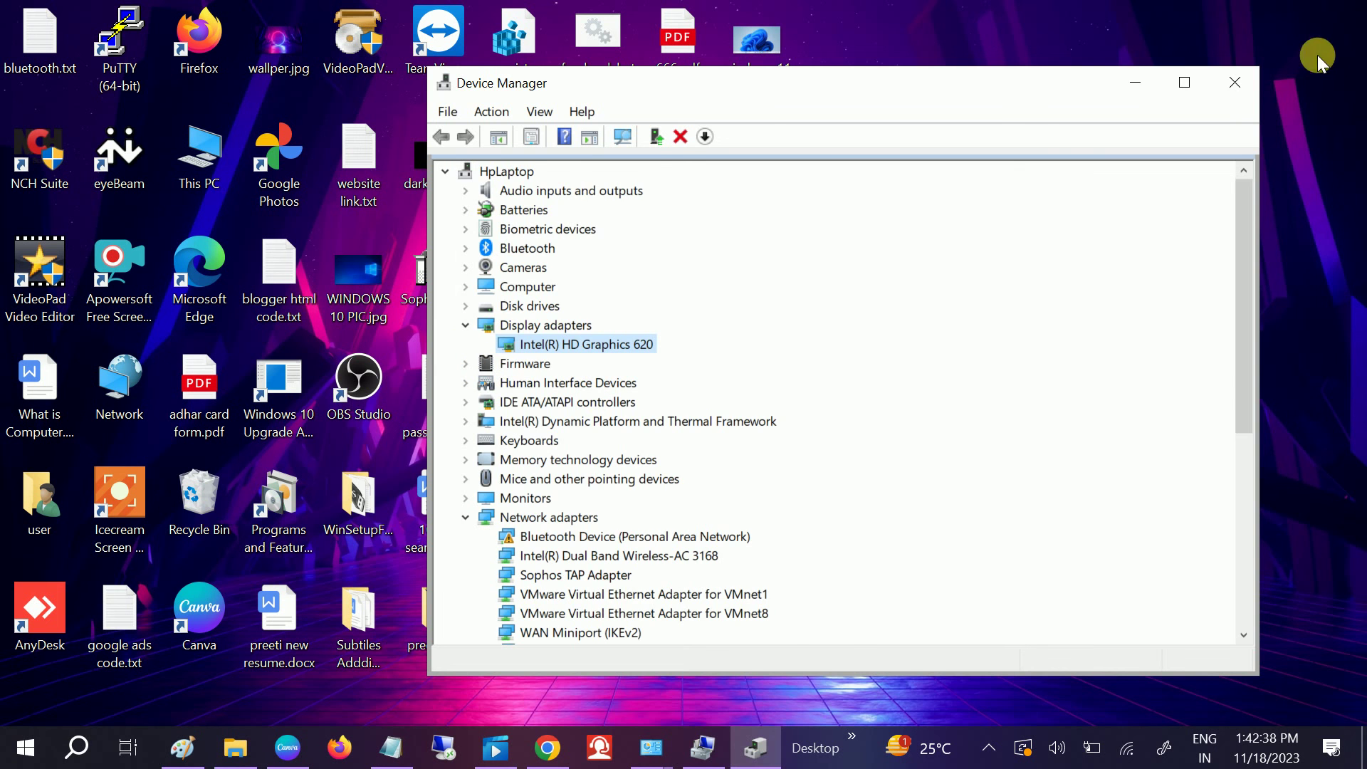
Close Device Manager, reopen Display settings from the desktop, then close Settings.
{"action": "left_click", "coordinate": [1248, 83]}
{"action": "right_click", "coordinate": [939, 109]}
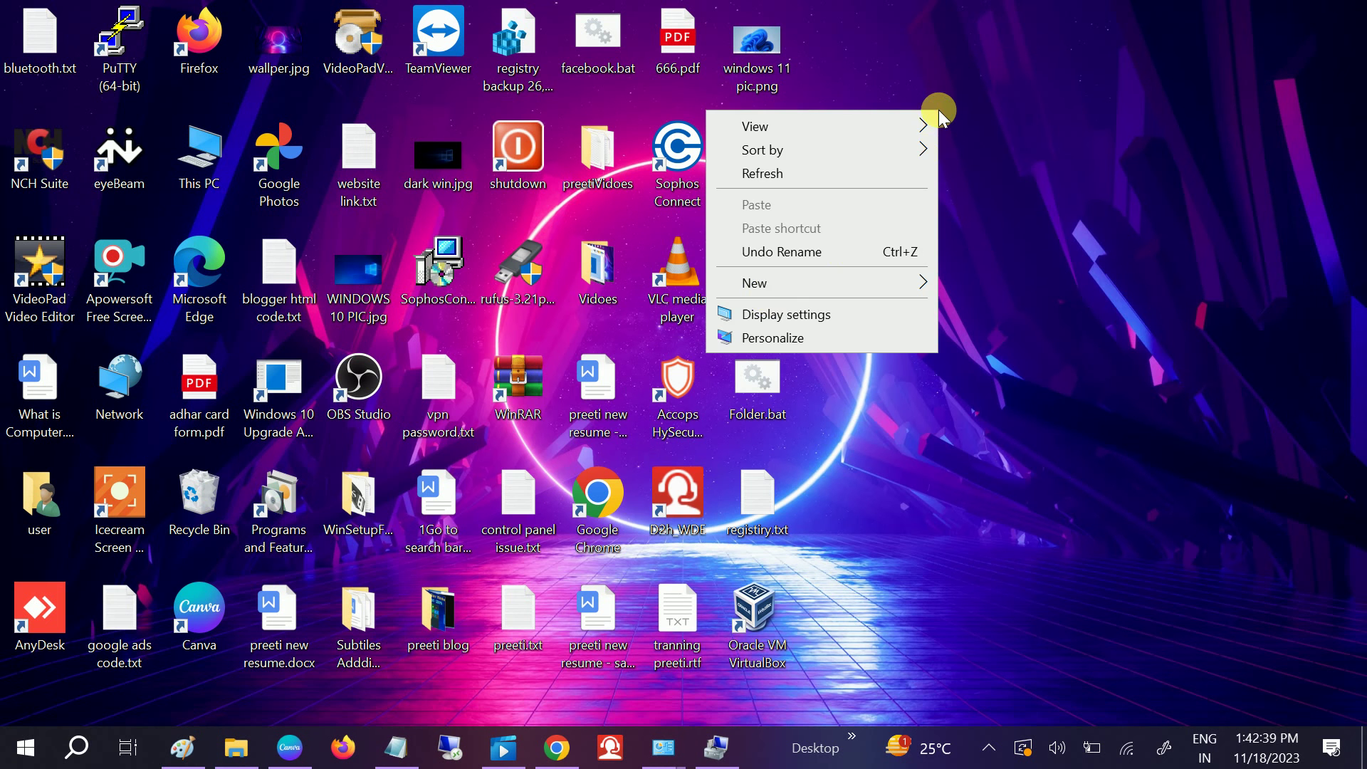
{"action": "left_click", "coordinate": [757, 315]}
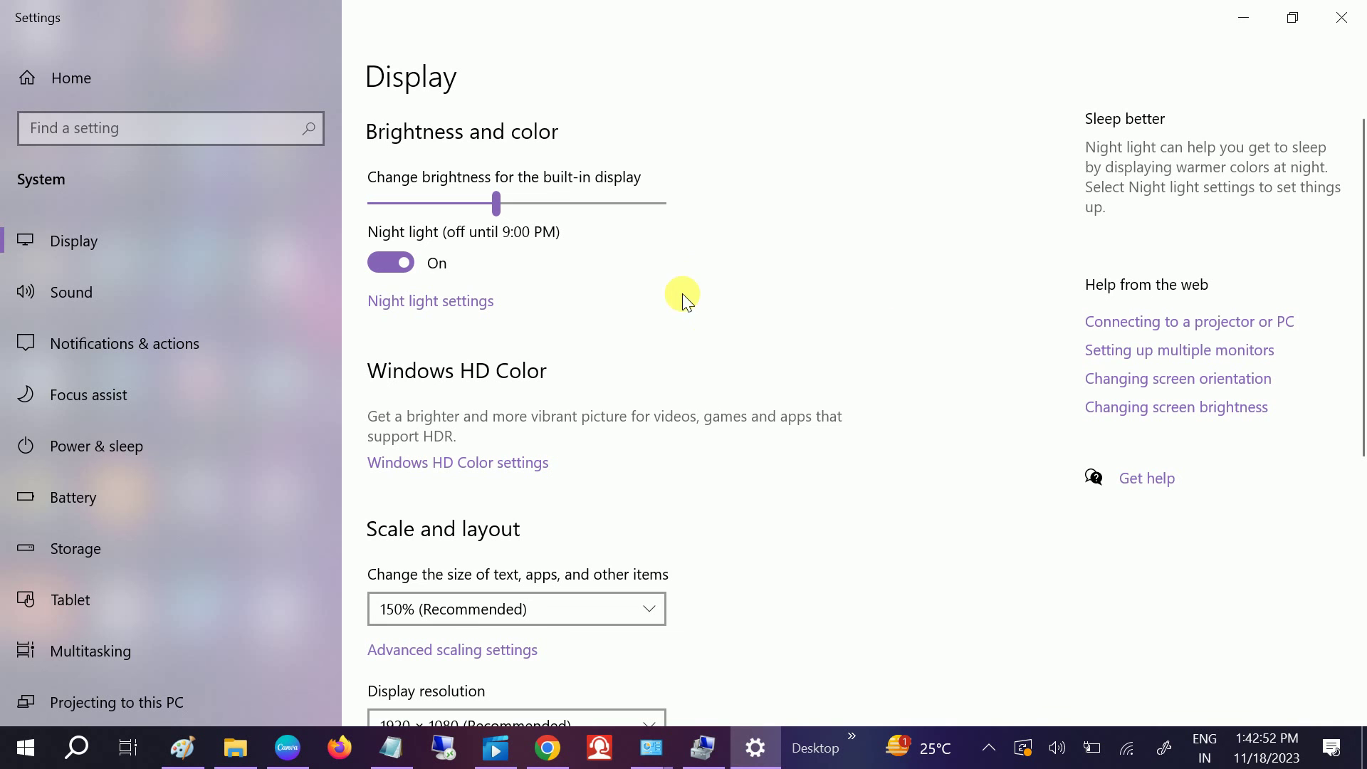
{"action": "left_click", "coordinate": [1338, 19]}
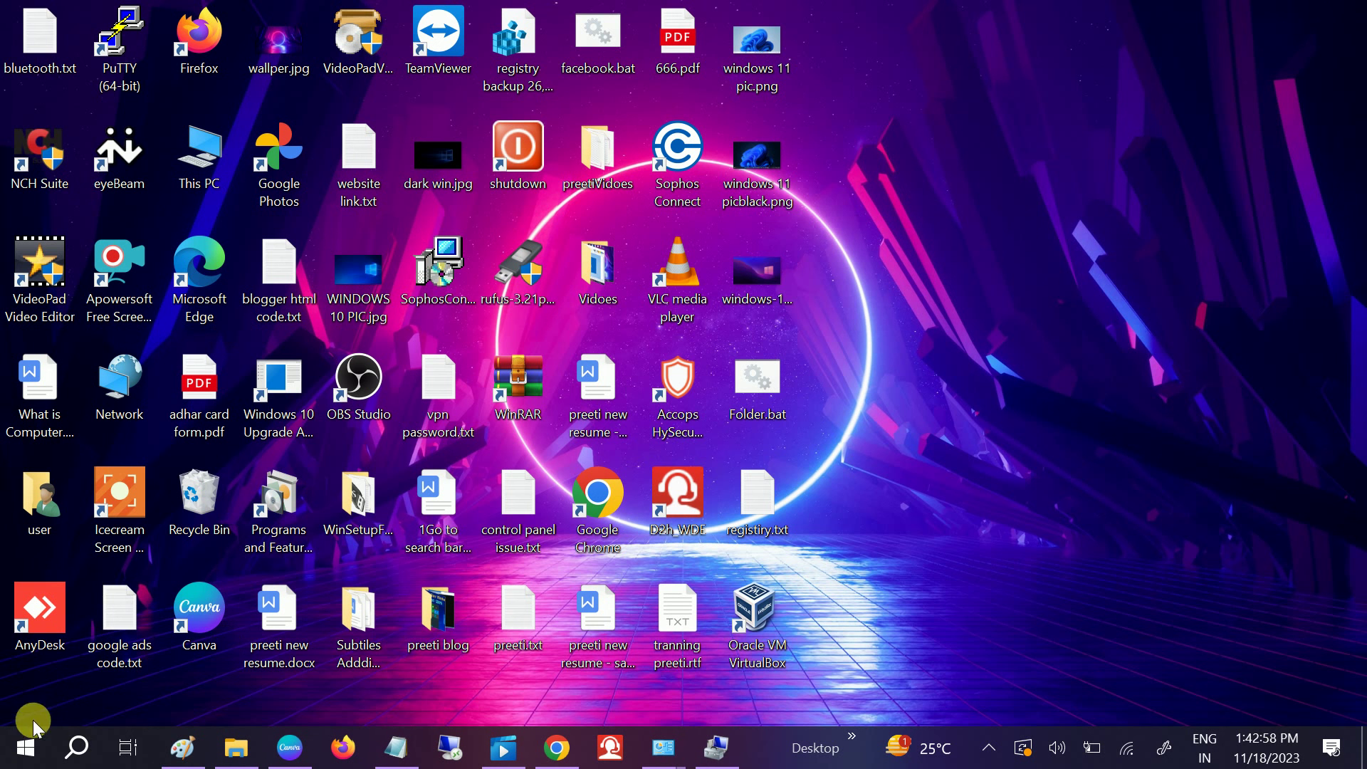
Open Settings from Start and go to Update & Security, showing KB5032189 pending restart.
{"action": "left_click", "coordinate": [22, 757]}
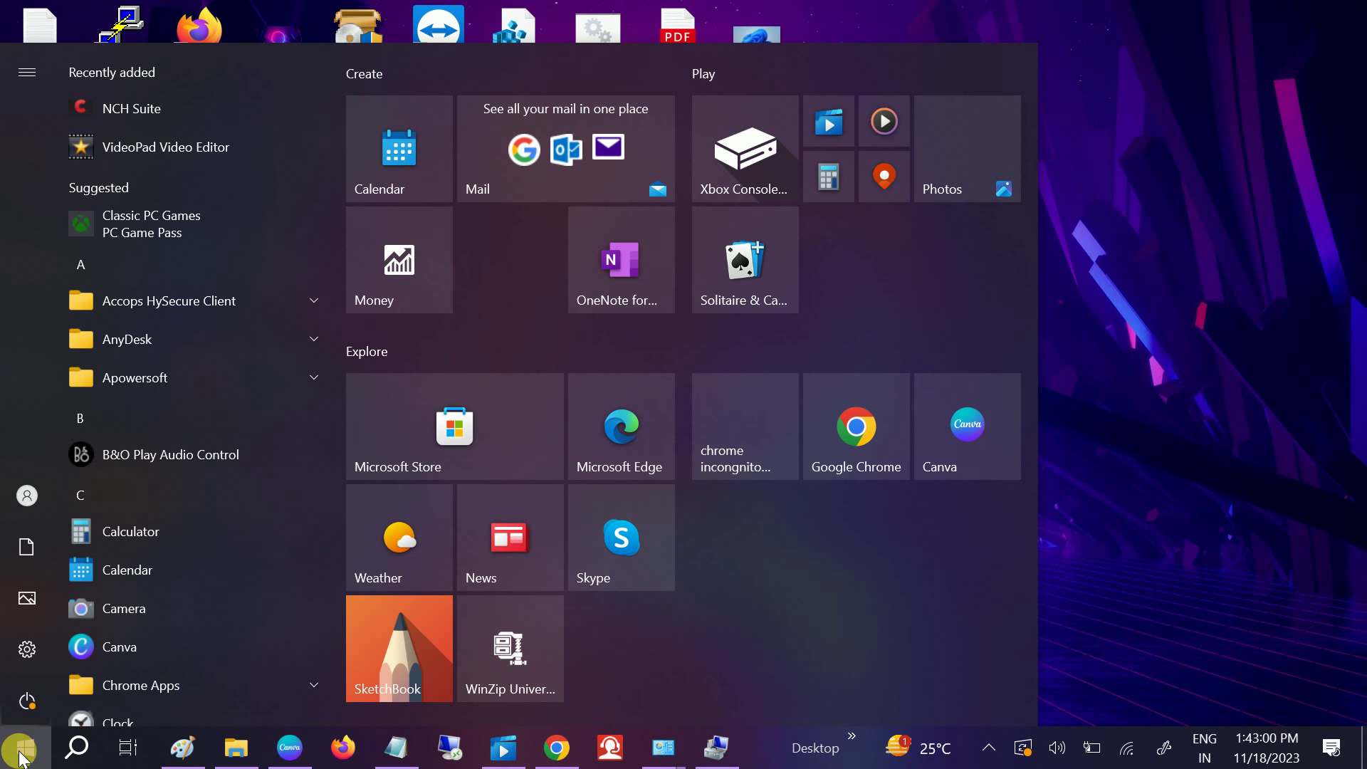
{"action": "mouse_move", "coordinate": [32, 711]}
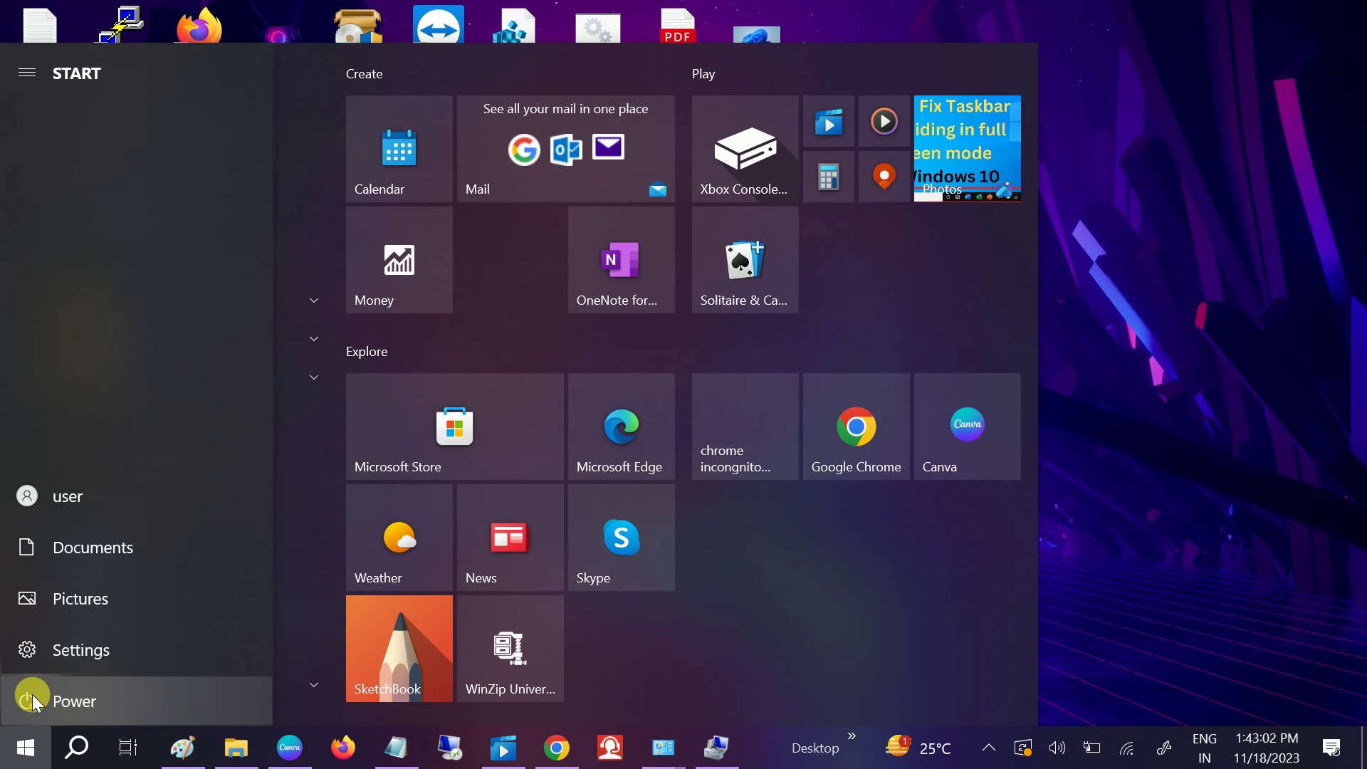
{"action": "left_click", "coordinate": [74, 654]}
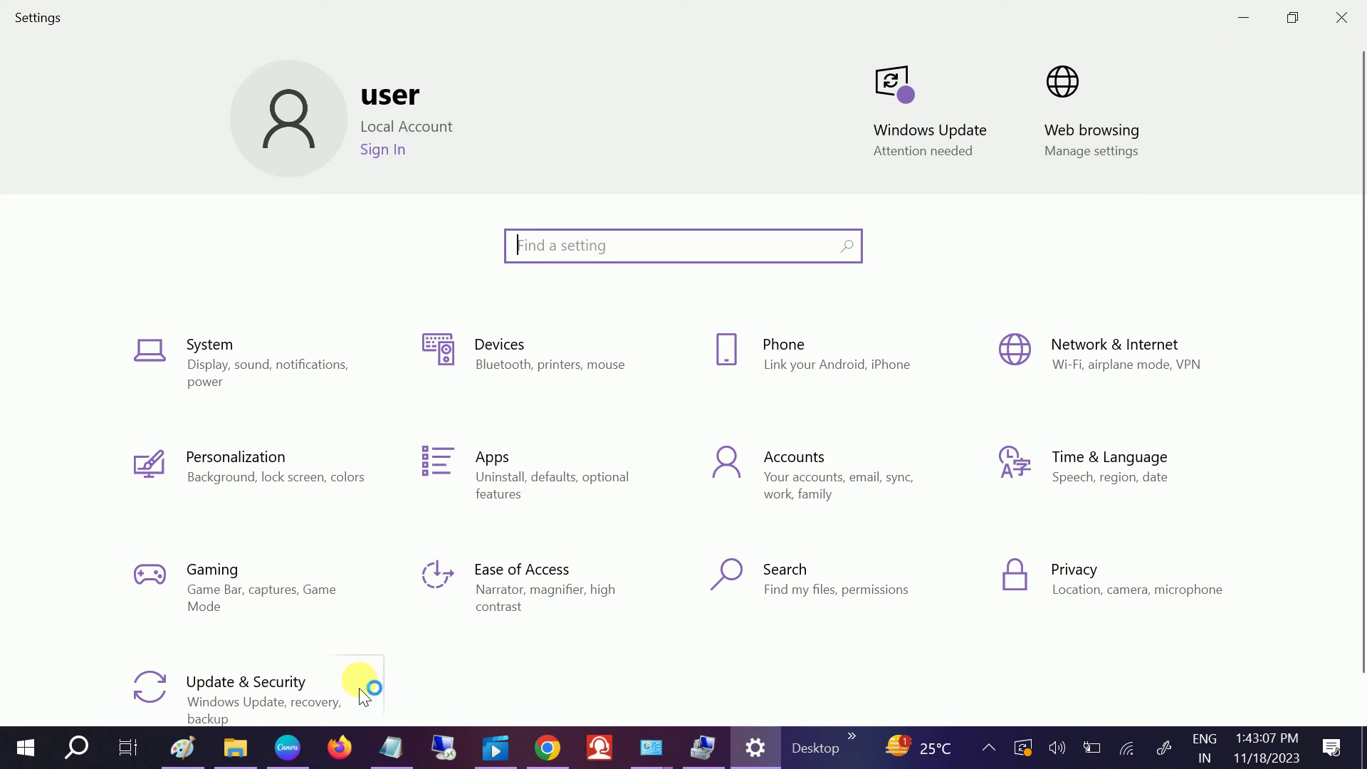
{"action": "left_click", "coordinate": [283, 687]}
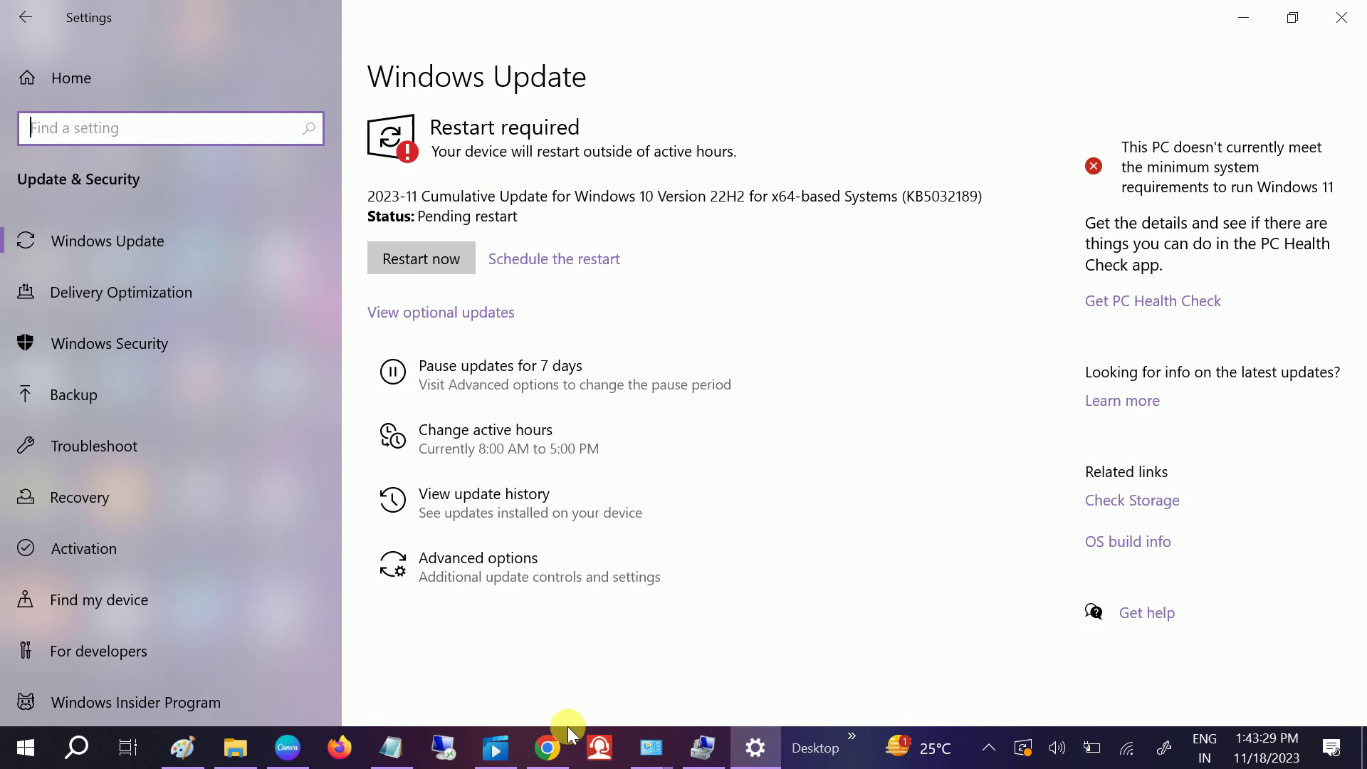
Under optional driver updates, tick ELAN - Mouse 18.2.15.7 and download and install it.
{"action": "left_click", "coordinate": [448, 315]}
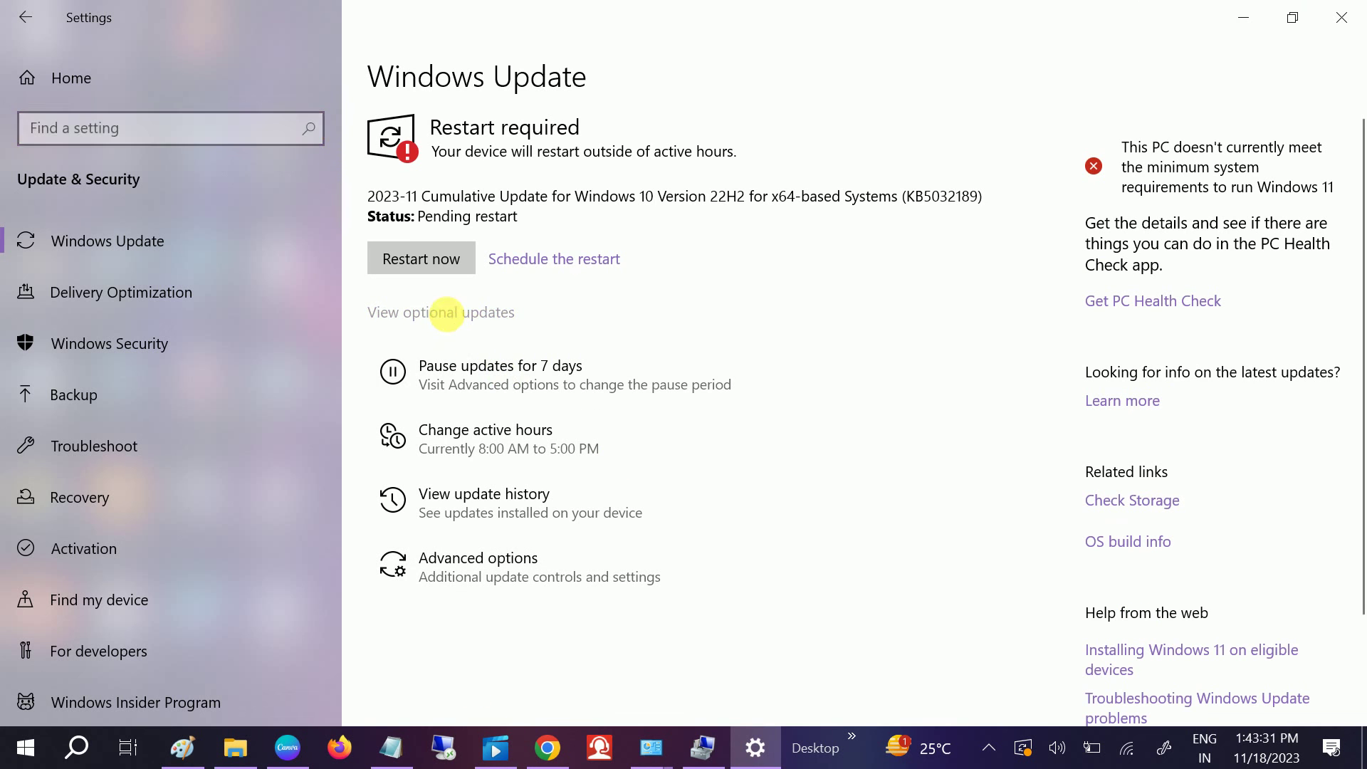
{"action": "left_click", "coordinate": [49, 201]}
{"action": "left_click", "coordinate": [79, 262]}
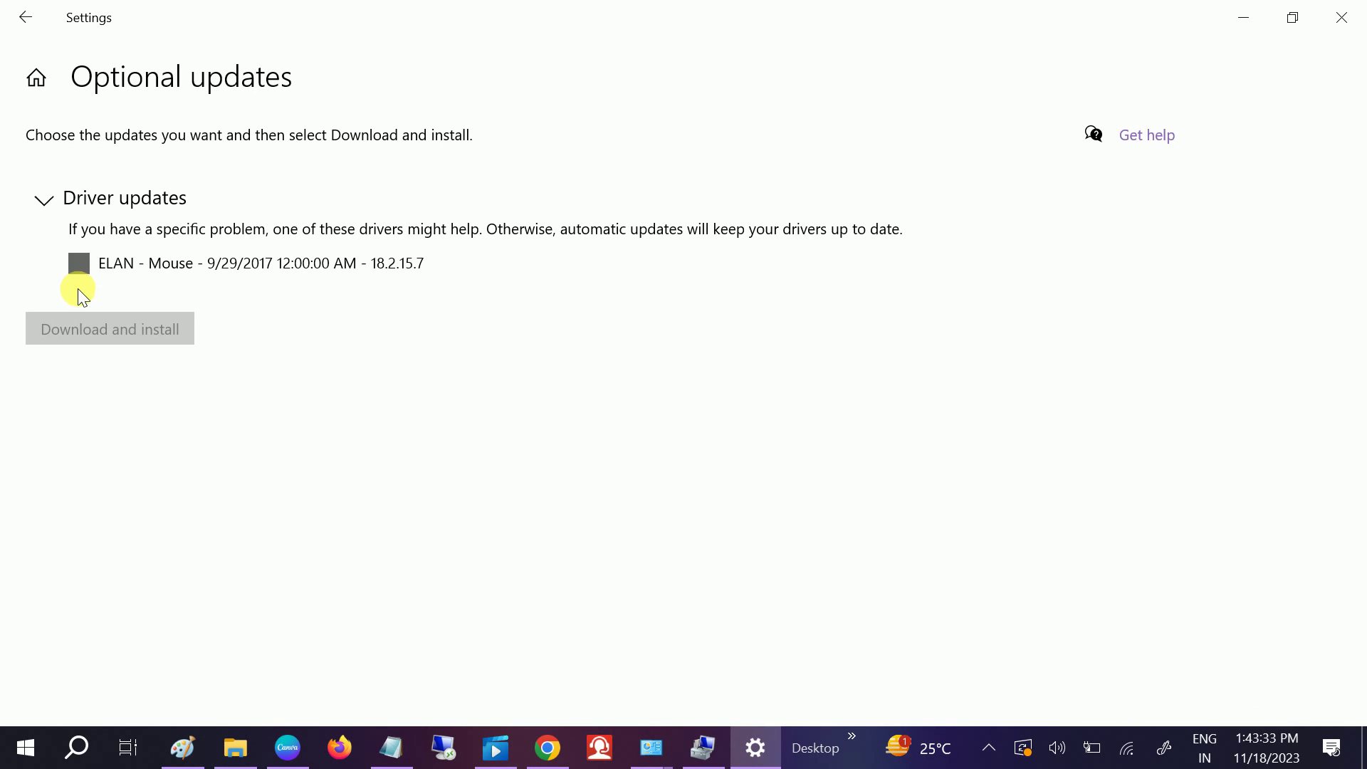
{"action": "left_click", "coordinate": [176, 332]}
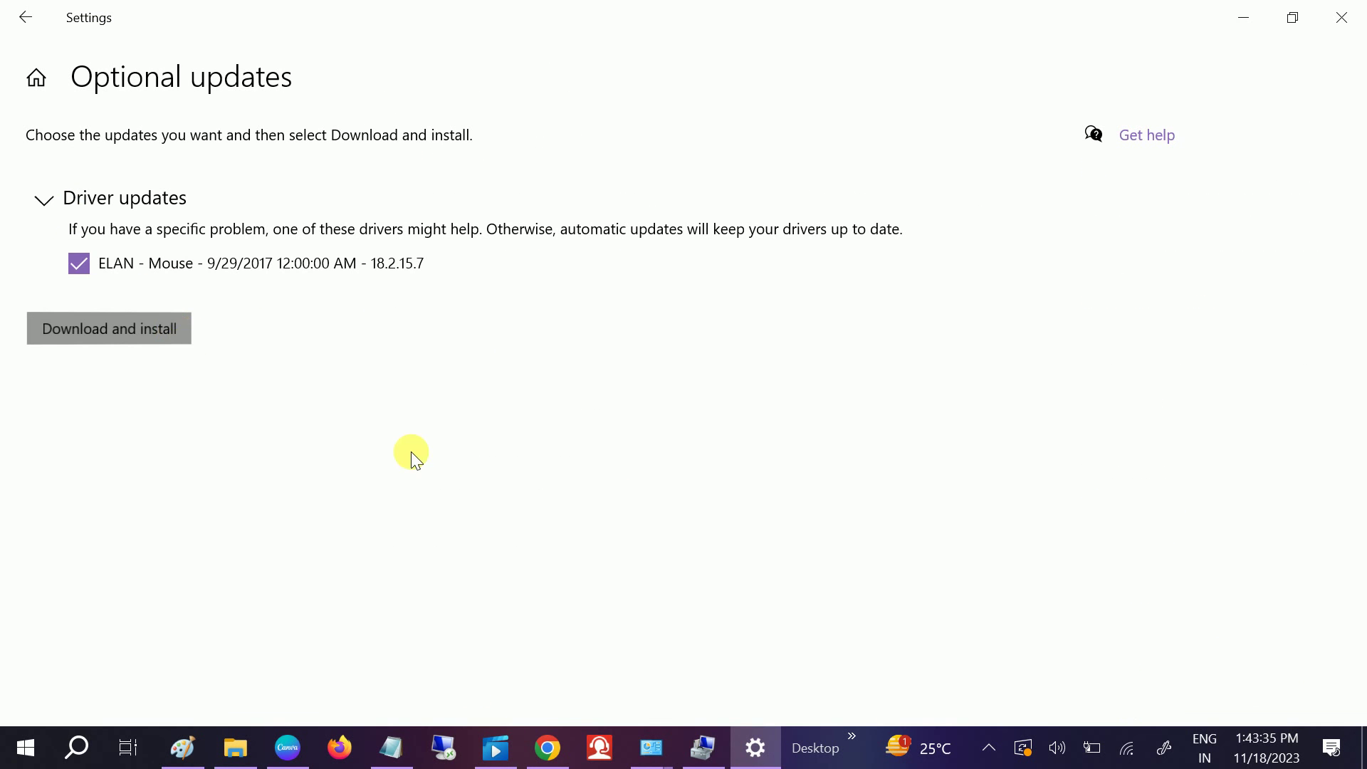